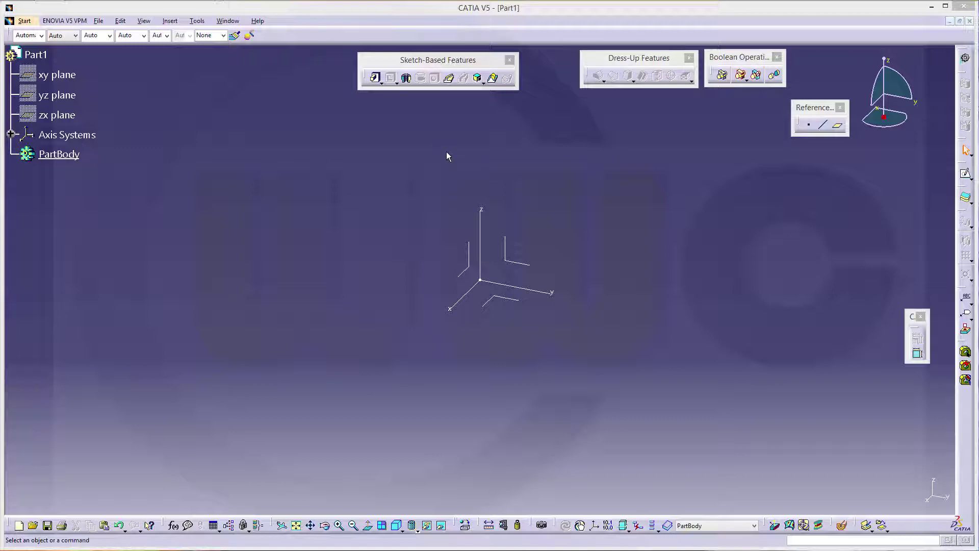
- Start a sketch on the yz plane and draw a long horizontal line
{"action": "left_click", "coordinate": [966, 173]}
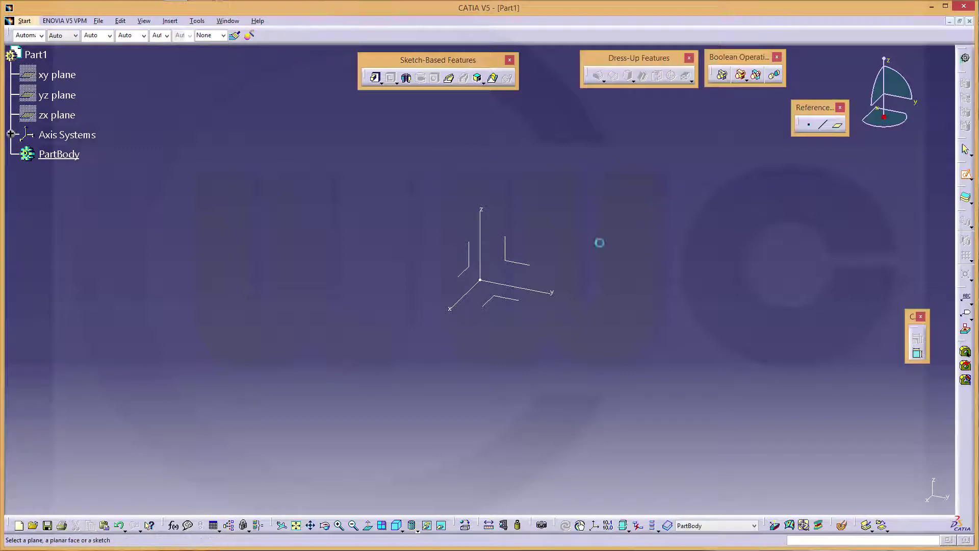
{"action": "left_click", "coordinate": [525, 265]}
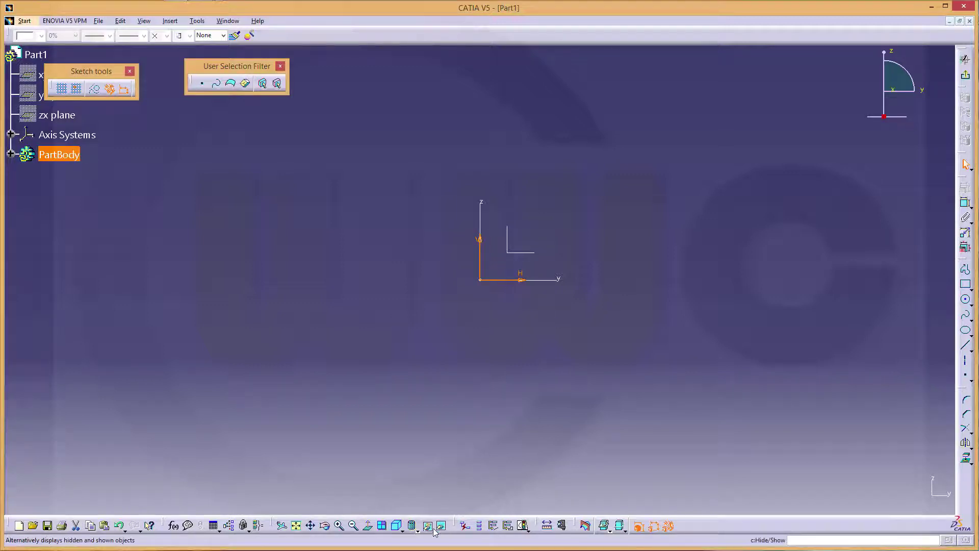
{"action": "left_click", "coordinate": [471, 495]}
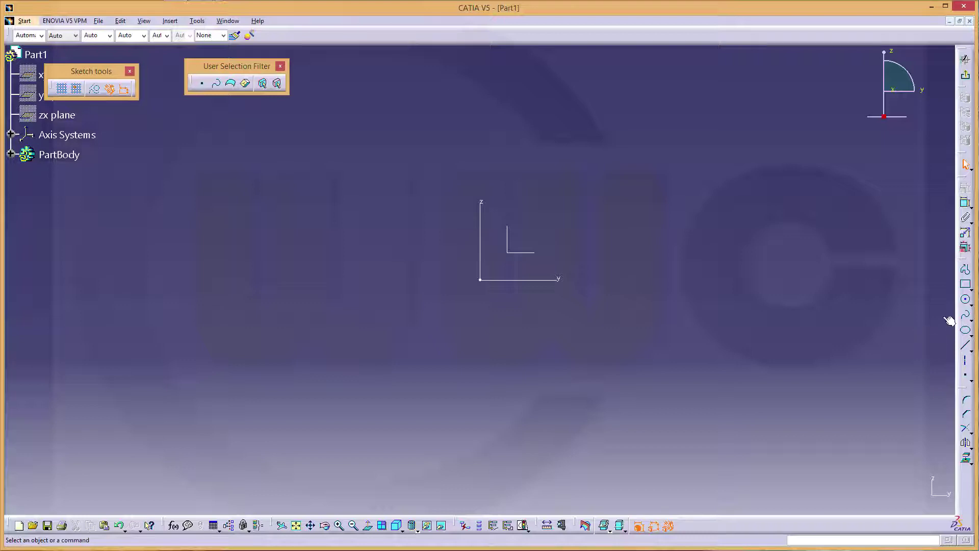
{"action": "left_click", "coordinate": [966, 270]}
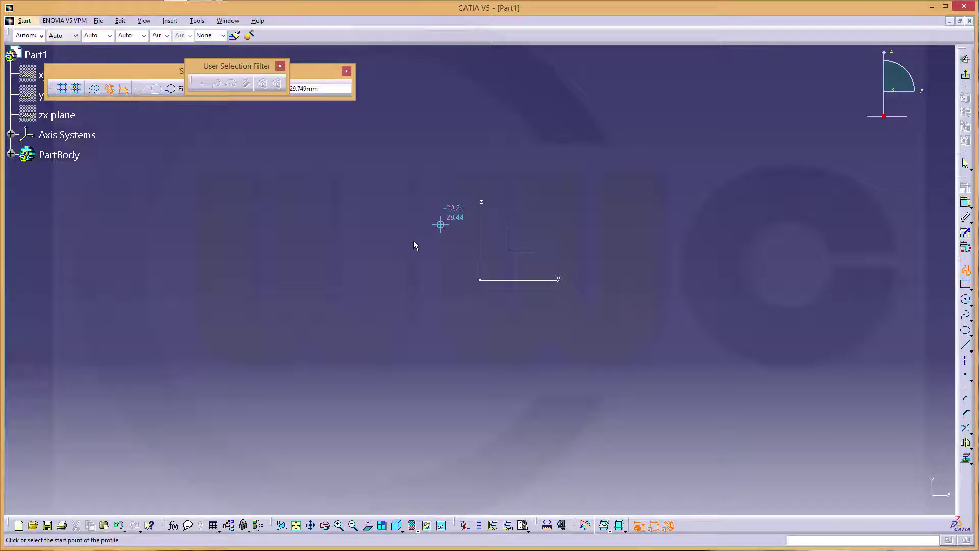
{"action": "left_click", "coordinate": [285, 251]}
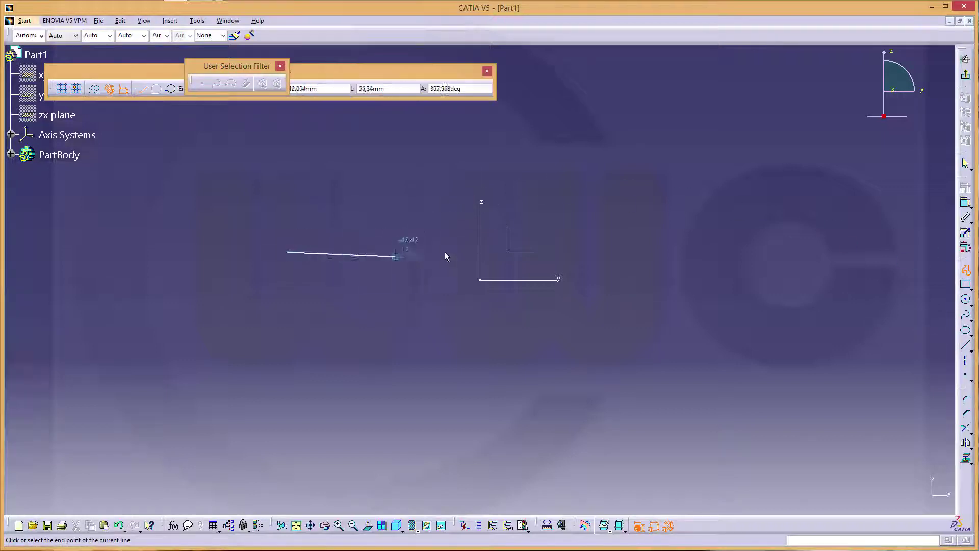
{"action": "double_click", "coordinate": [602, 253]}
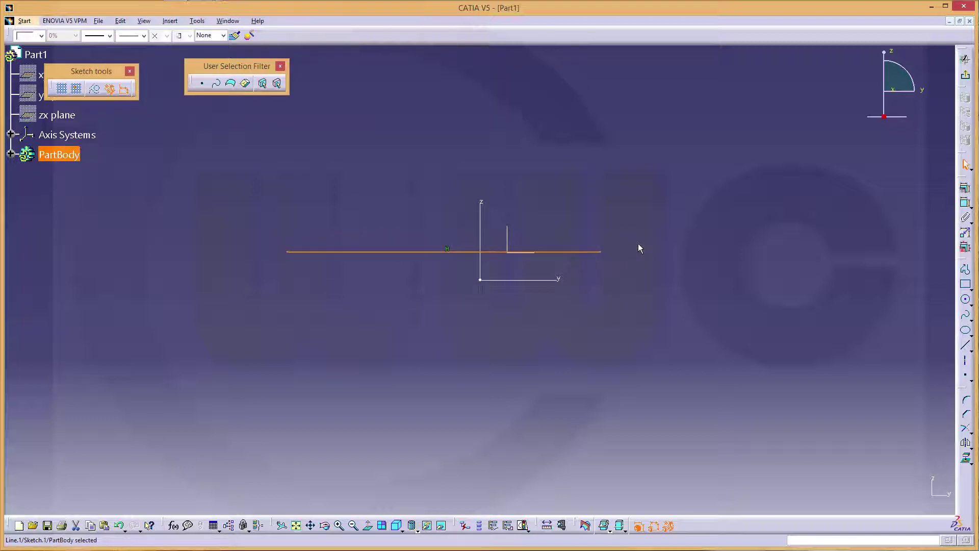
{"action": "left_click", "coordinate": [766, 278]}
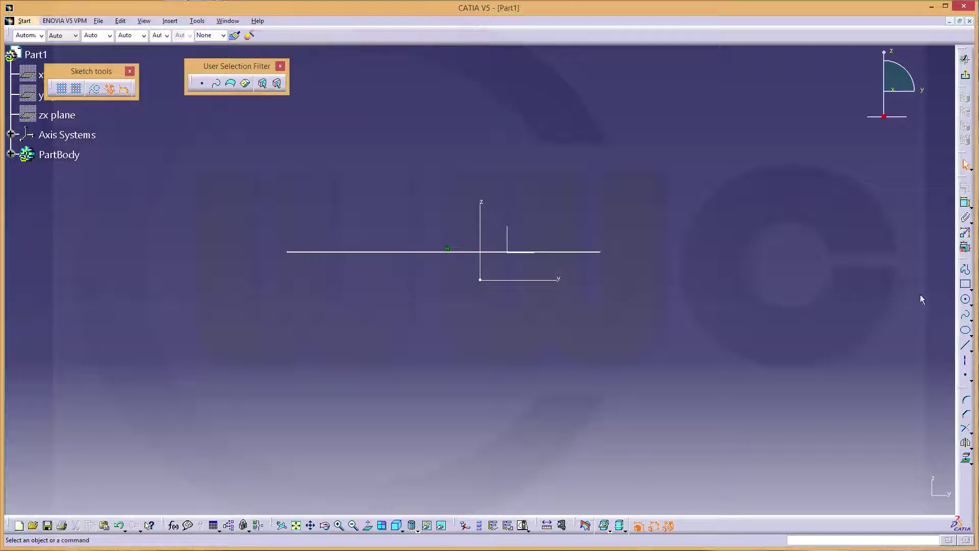
- Add a circle centred on the line, trimming its lower half and the enclosed line segment
{"action": "left_click", "coordinate": [966, 301]}
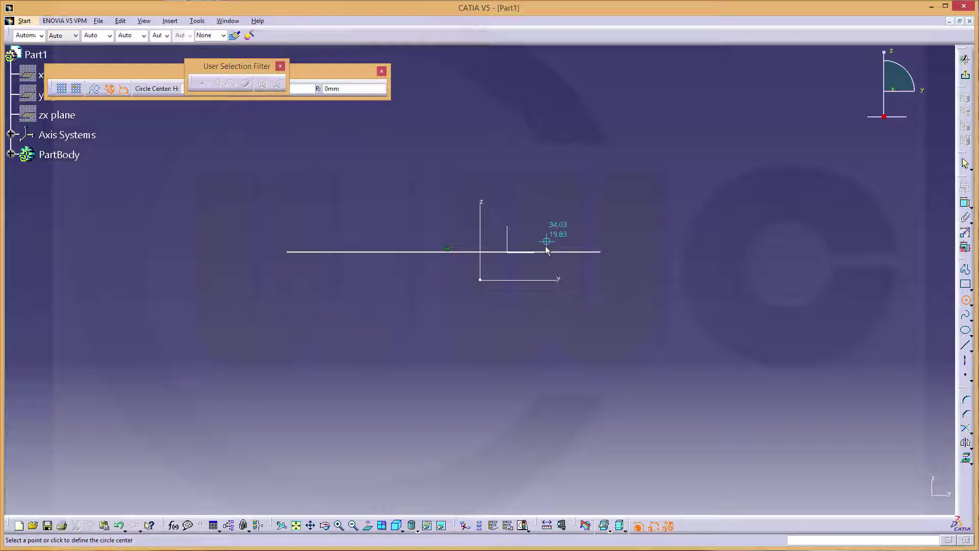
{"action": "left_click", "coordinate": [577, 257]}
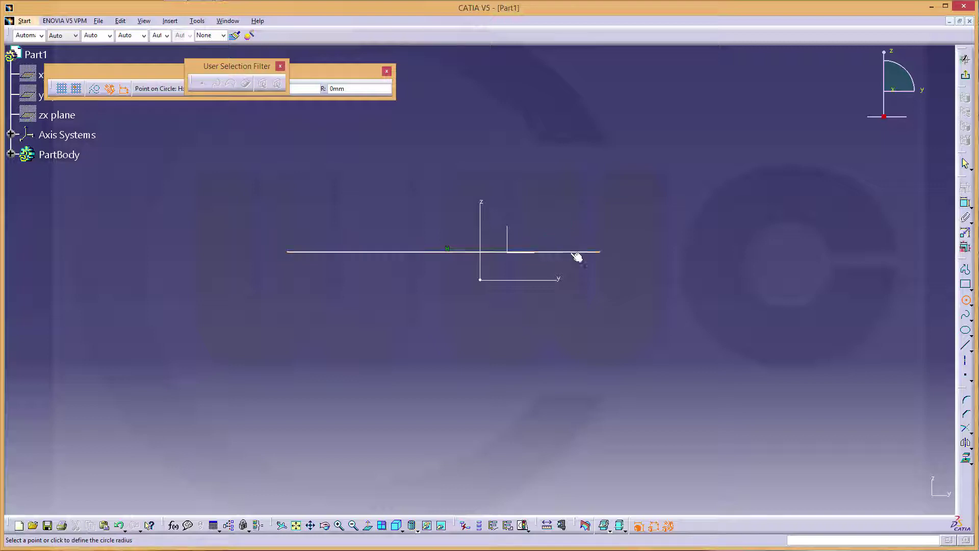
{"action": "left_click", "coordinate": [603, 251]}
{"action": "left_click", "coordinate": [647, 298]}
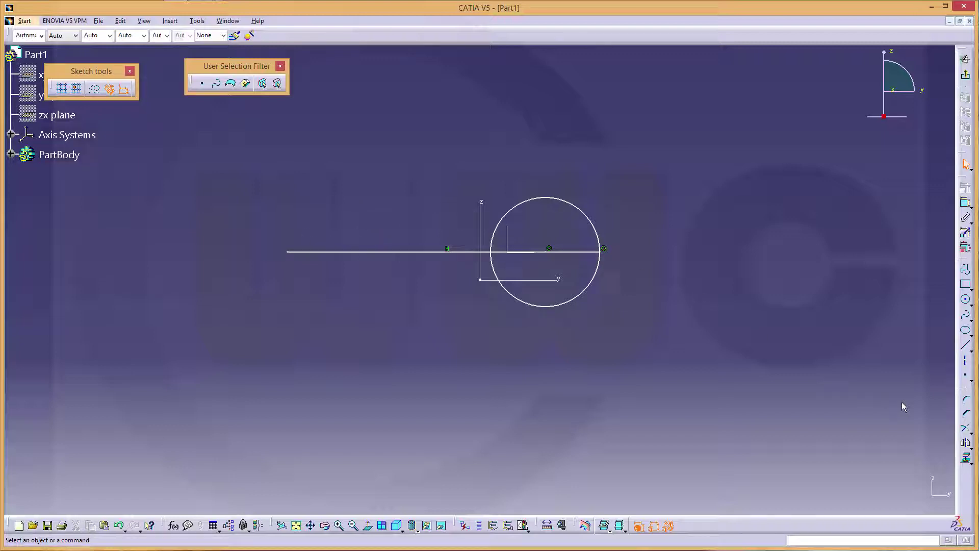
{"action": "left_click", "coordinate": [966, 428]}
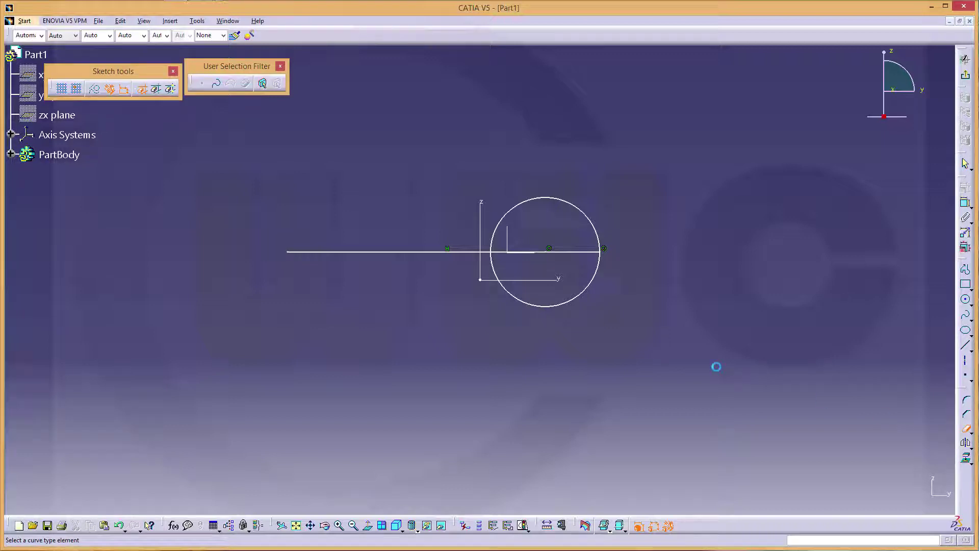
{"action": "left_click", "coordinate": [573, 300]}
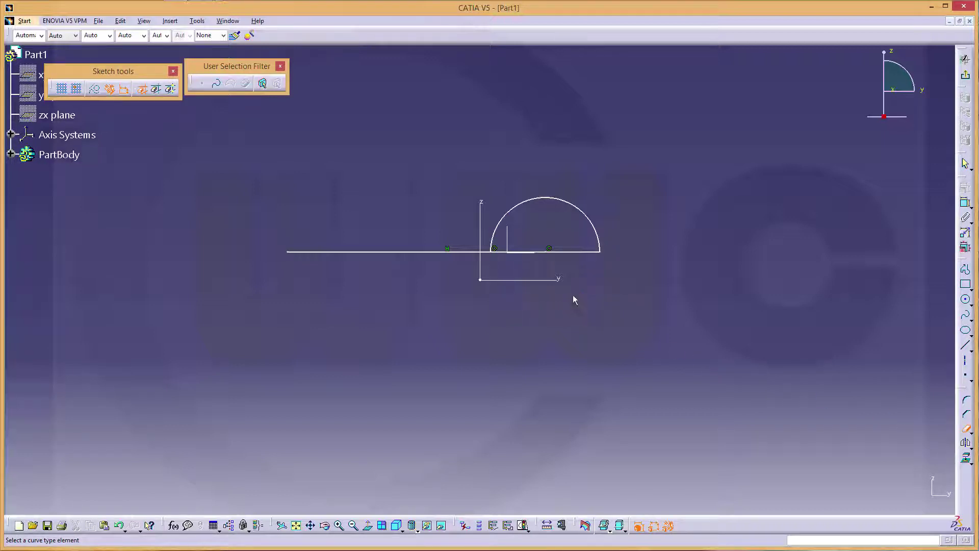
{"action": "left_click", "coordinate": [572, 257]}
- Make the arc end coincident with the line and delete the unwanted parallelism constraint
{"action": "left_click", "coordinate": [965, 203]}
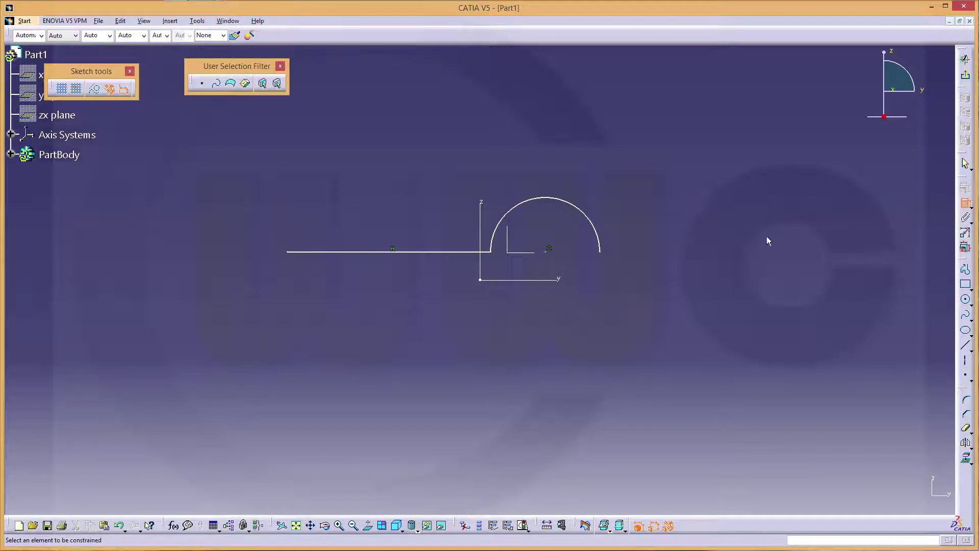
{"action": "left_click", "coordinate": [600, 253]}
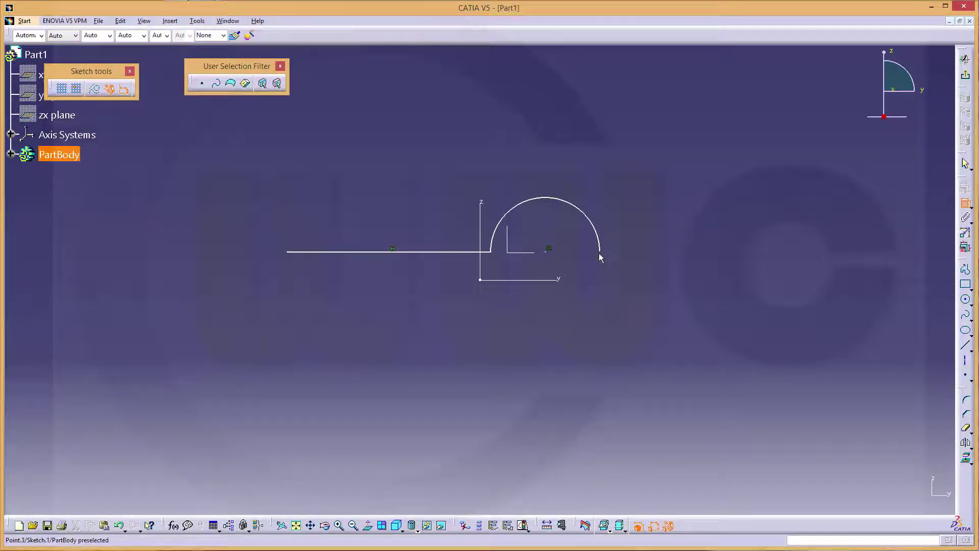
{"action": "left_click", "coordinate": [463, 252]}
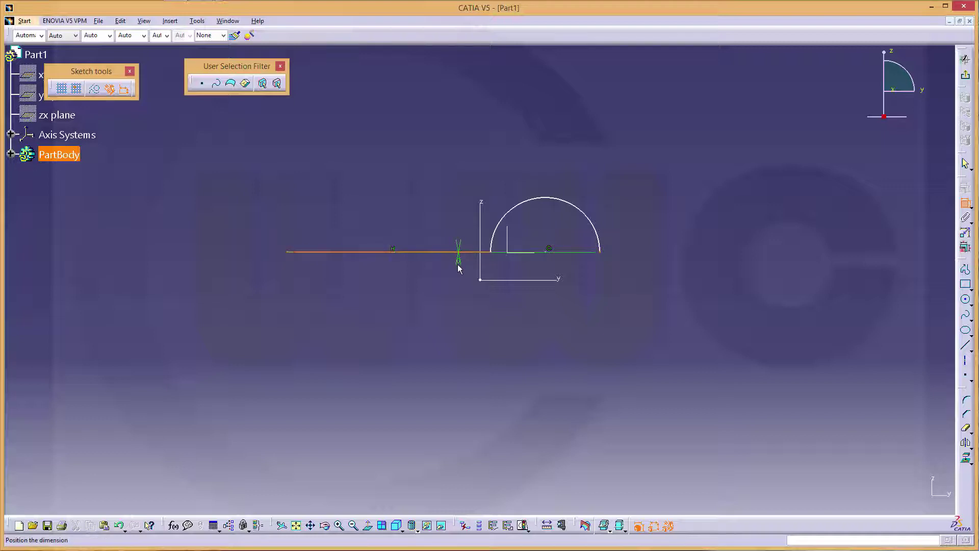
{"action": "right_click", "coordinate": [459, 265]}
{"action": "left_click", "coordinate": [485, 324]}
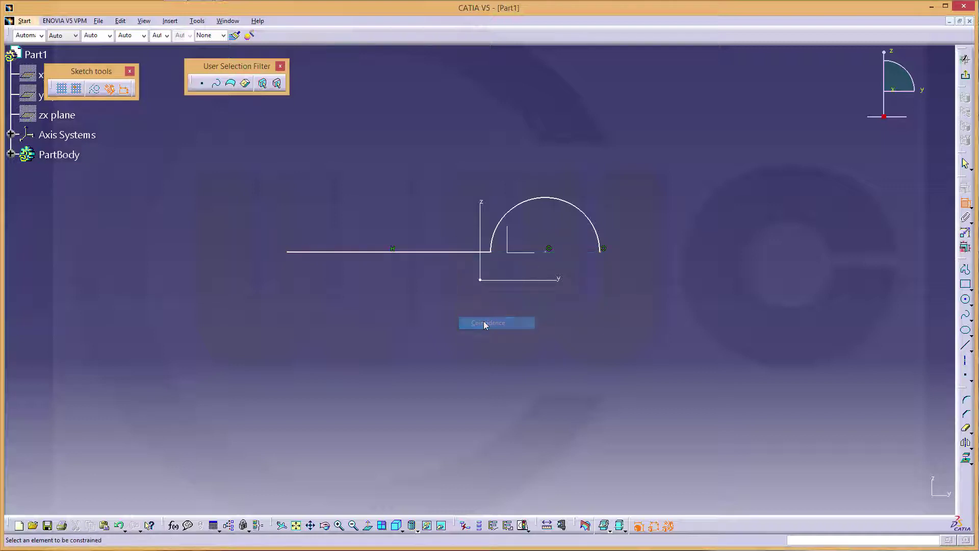
{"action": "left_click", "coordinate": [395, 249]}
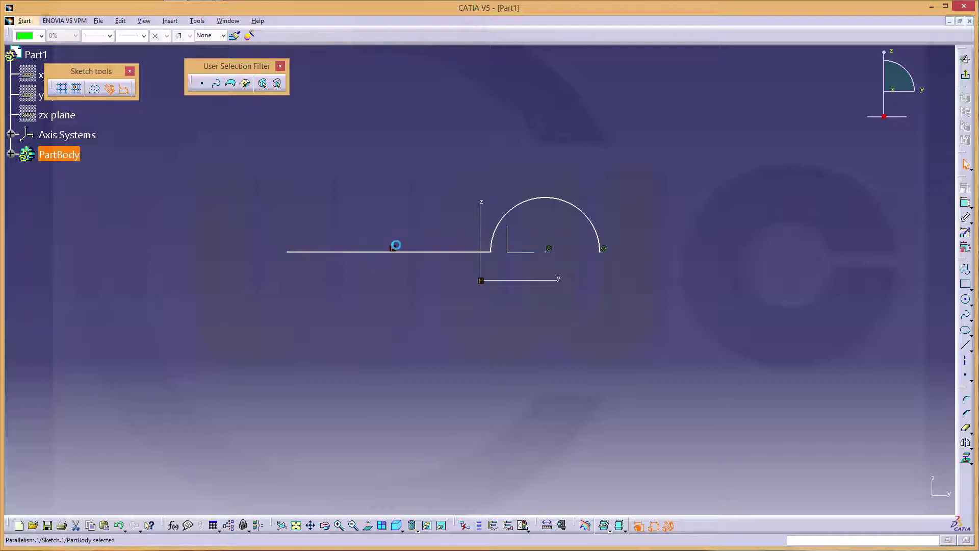
{"action": "key", "text": "Delete"}
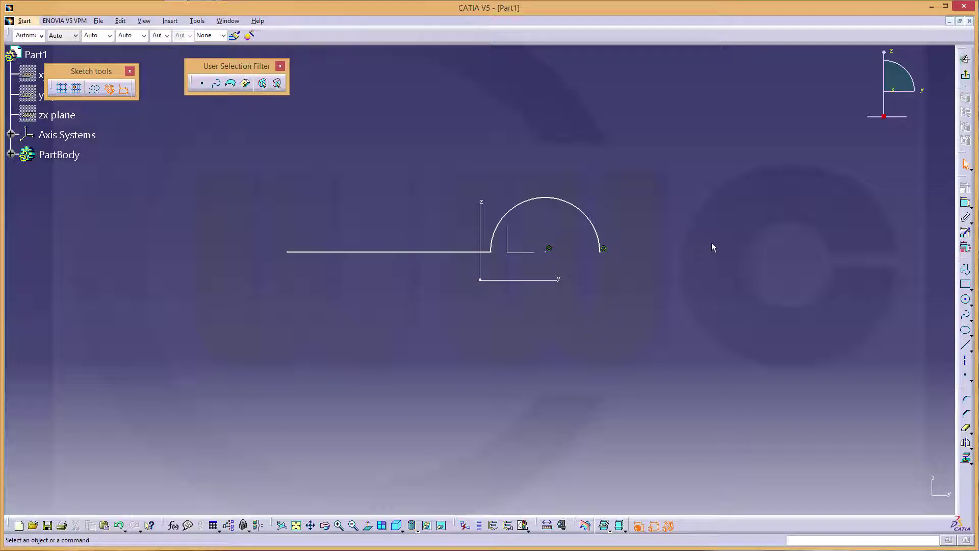
- Constrain the horizontal line to lie on the horizontal sketch axis
{"action": "left_click", "coordinate": [965, 203]}
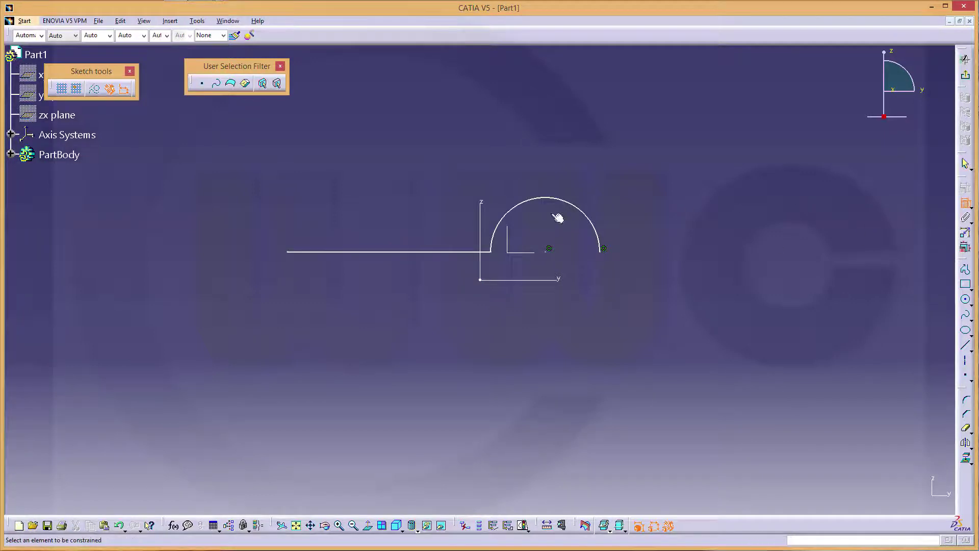
{"action": "left_click", "coordinate": [420, 250]}
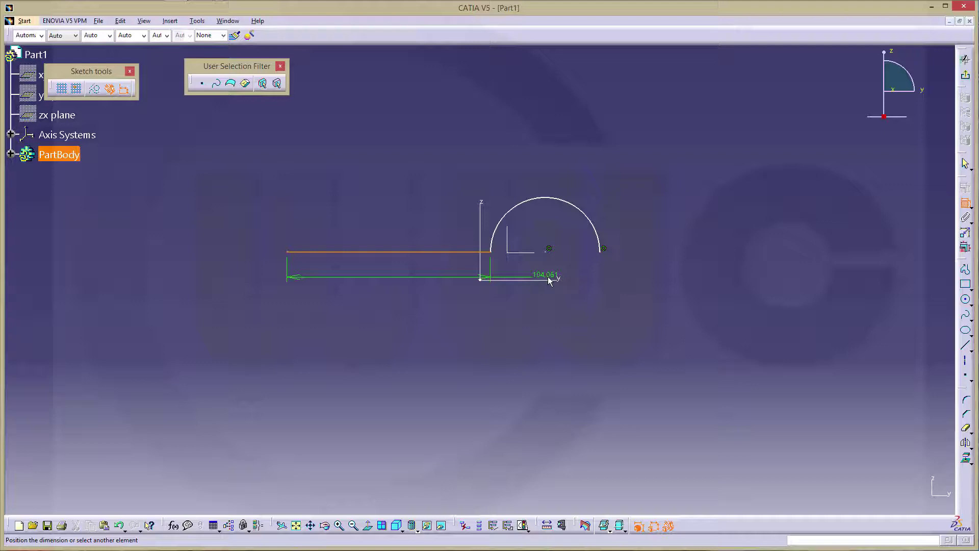
{"action": "left_click", "coordinate": [548, 247]}
{"action": "right_click", "coordinate": [545, 299]}
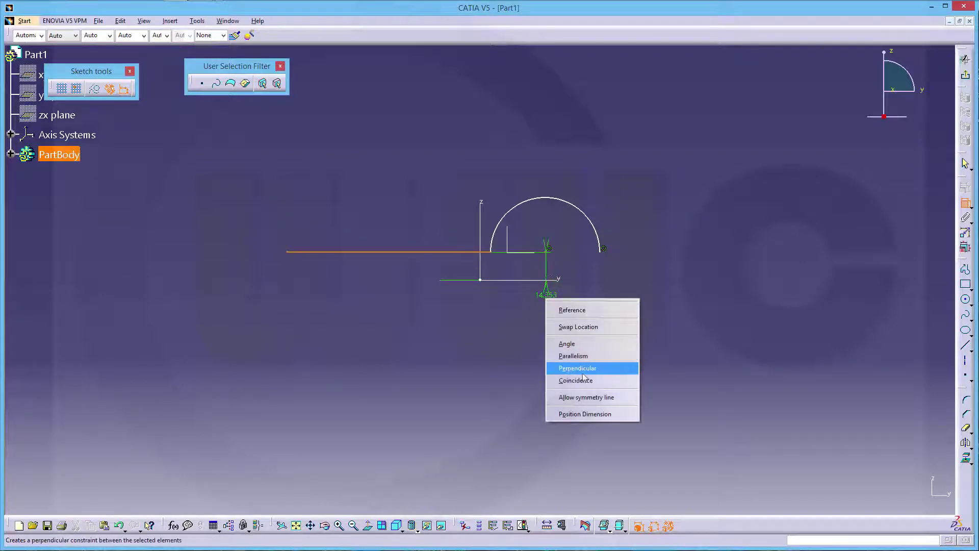
{"action": "left_click", "coordinate": [586, 383]}
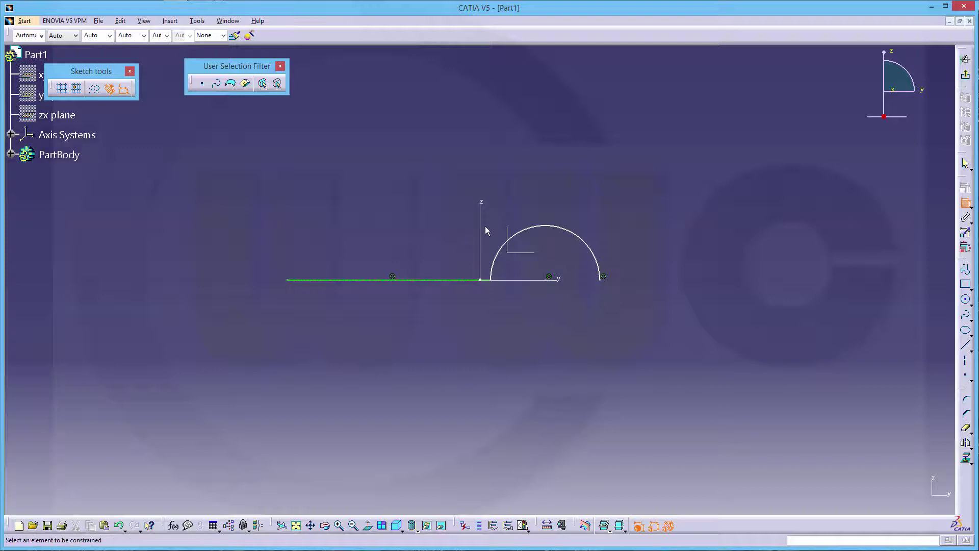
- Dimension the arc centre 50 mm from the vertical axis and the arc radius to 25 mm
{"action": "left_click", "coordinate": [487, 203]}
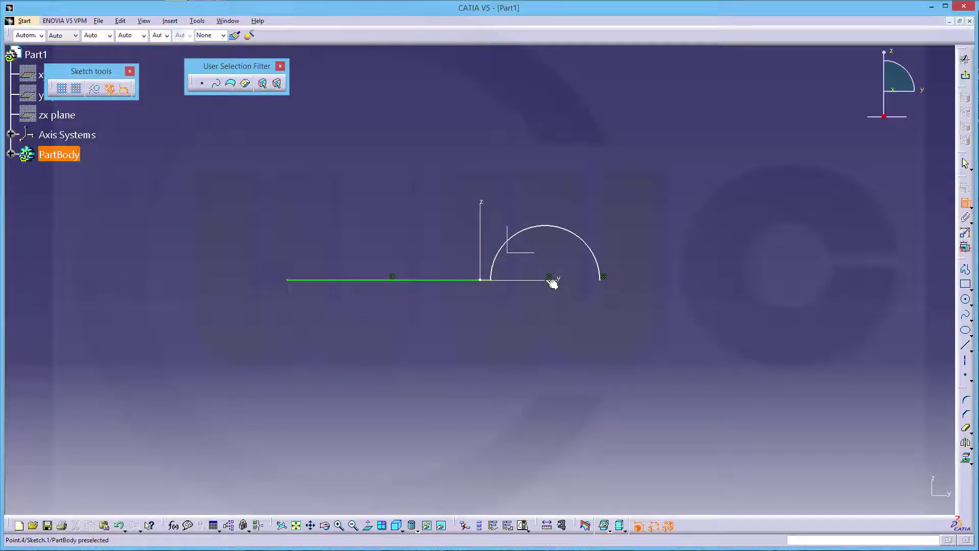
{"action": "left_click", "coordinate": [549, 278]}
{"action": "double_click", "coordinate": [540, 178]}
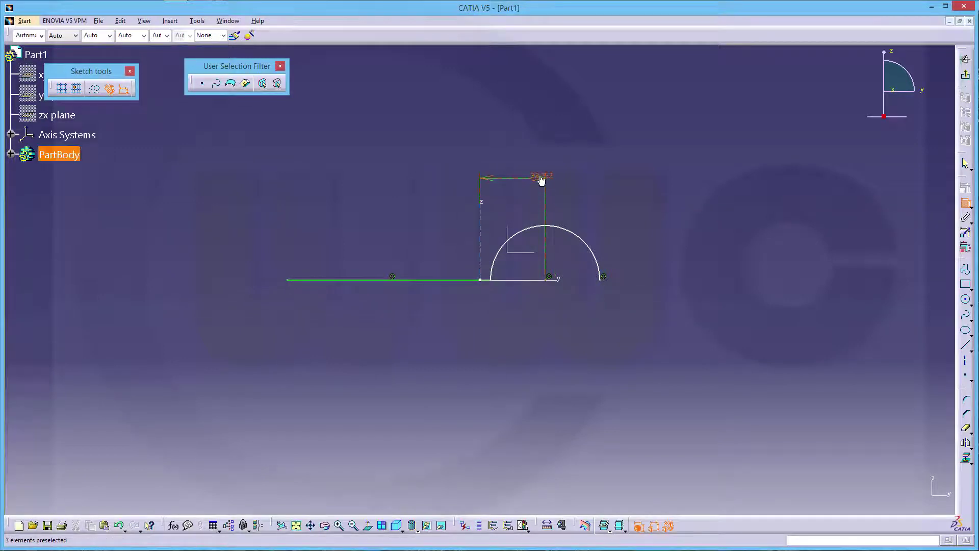
{"action": "type", "text": "50"}
{"action": "key", "text": "Return"}
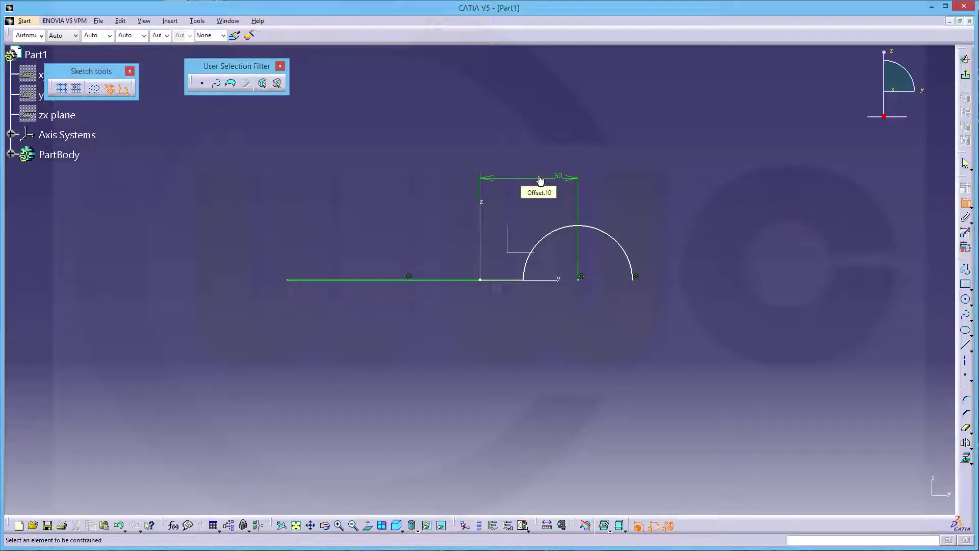
{"action": "left_click", "coordinate": [612, 236]}
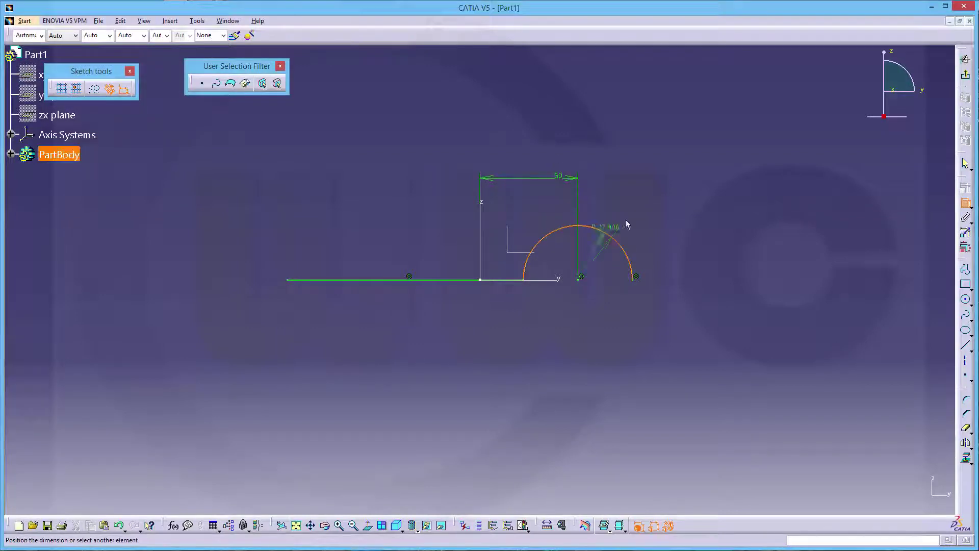
{"action": "double_click", "coordinate": [635, 215]}
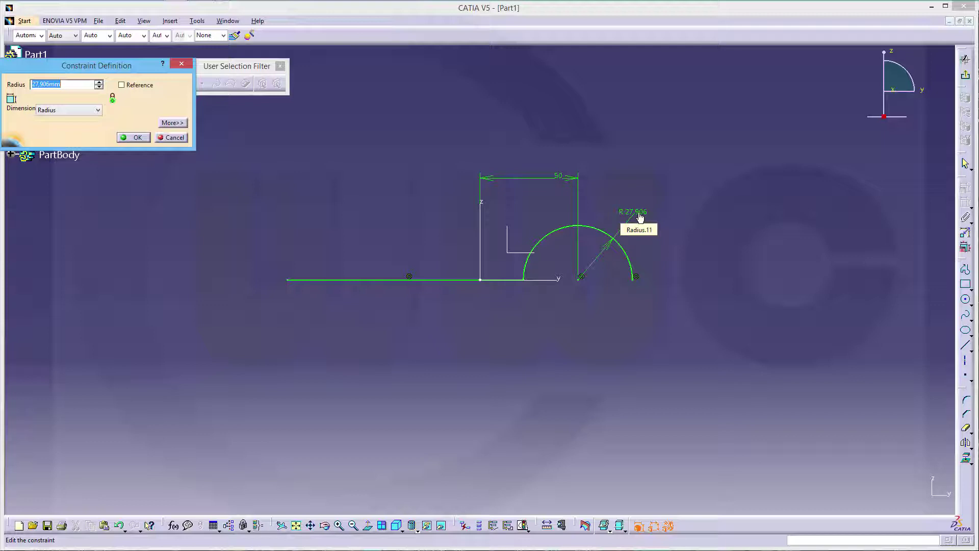
{"action": "type", "text": "25"}
{"action": "key", "text": "Return"}
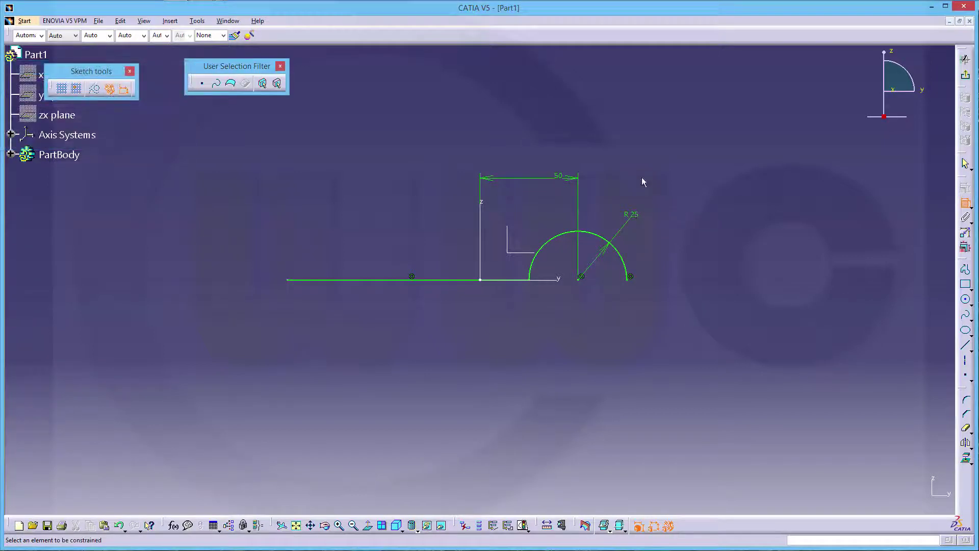
- Dimension the line's left end 100 mm from the vertical axis
{"action": "left_click", "coordinate": [288, 283]}
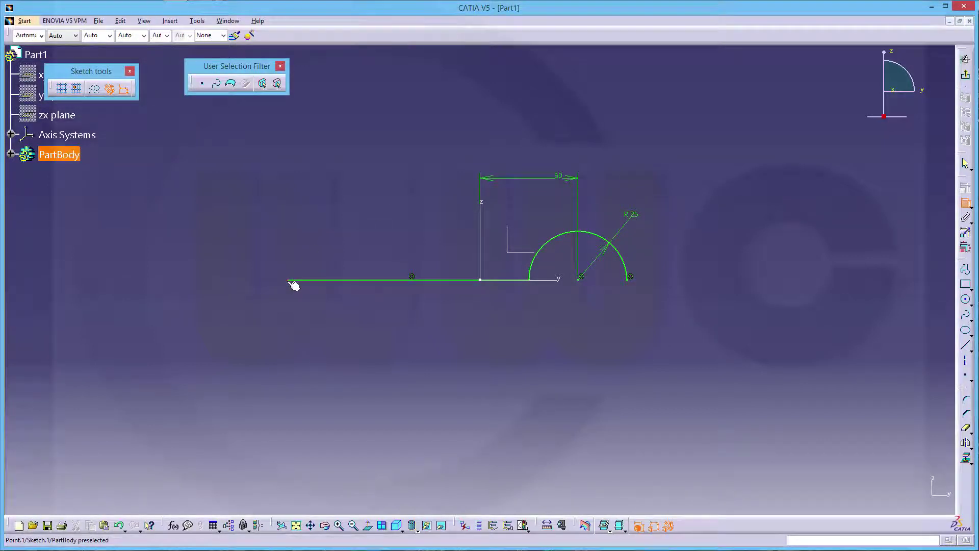
{"action": "left_click", "coordinate": [481, 211]}
{"action": "left_click", "coordinate": [400, 183]}
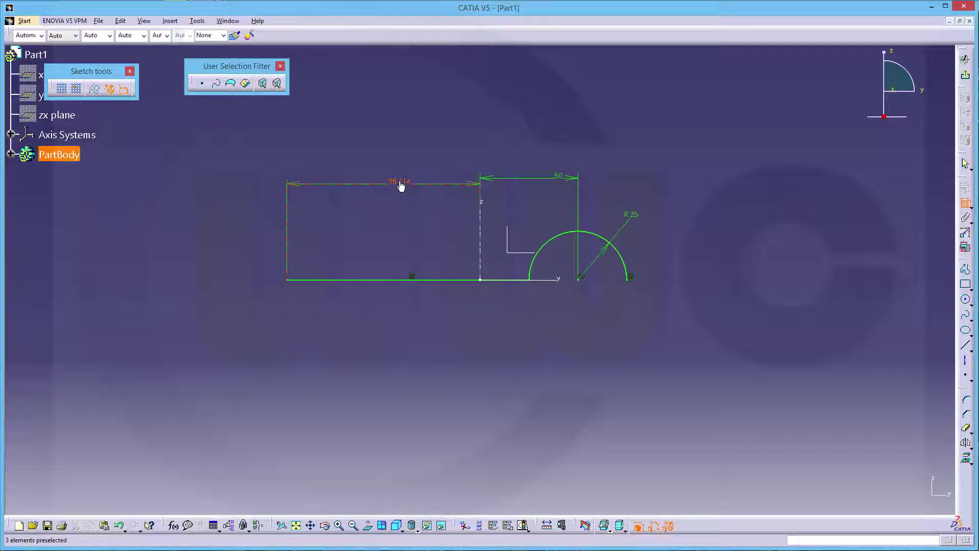
{"action": "double_click", "coordinate": [397, 184]}
{"action": "type", "text": "100"}
{"action": "key", "text": "Return"}
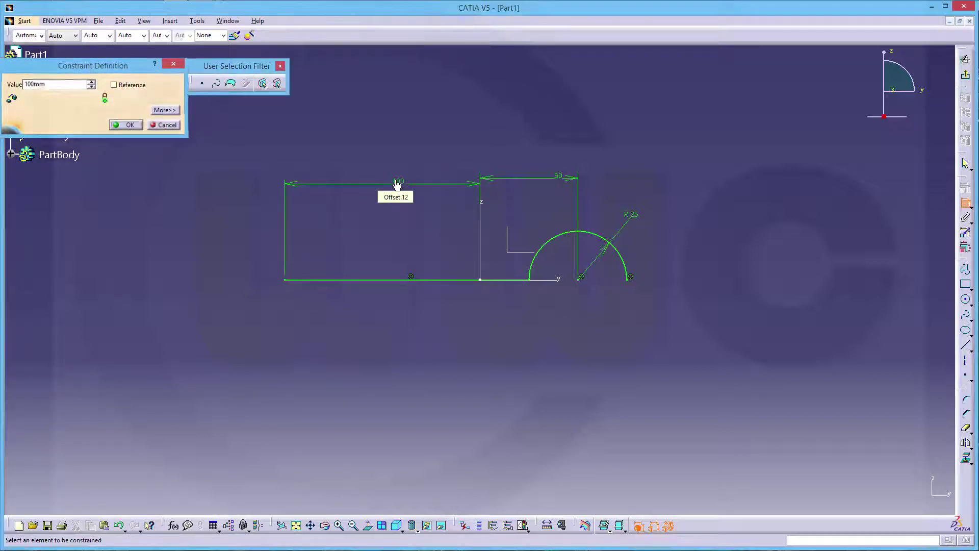
- Pad the open sketch as a thick, mirrored extrusion of length 50 mm
{"action": "left_click", "coordinate": [965, 75]}
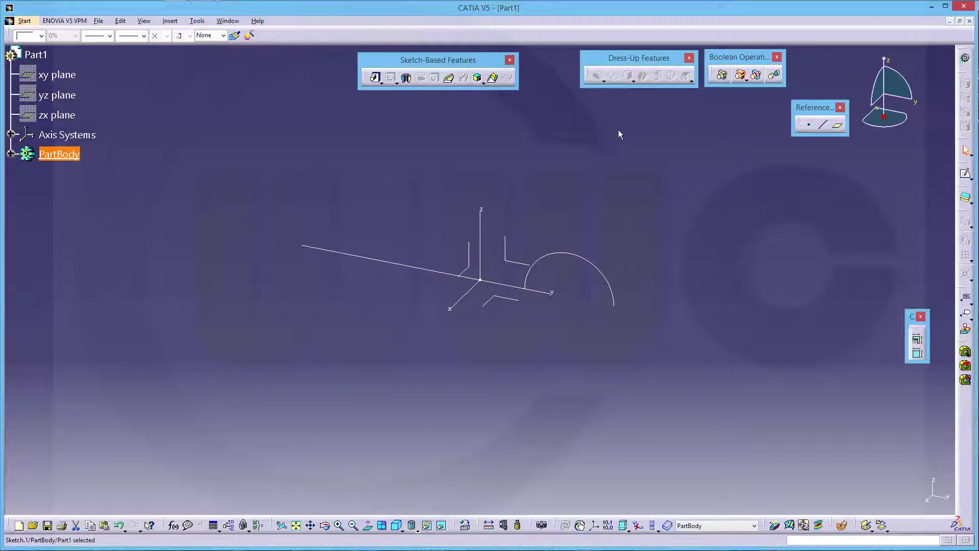
{"action": "left_click", "coordinate": [376, 79]}
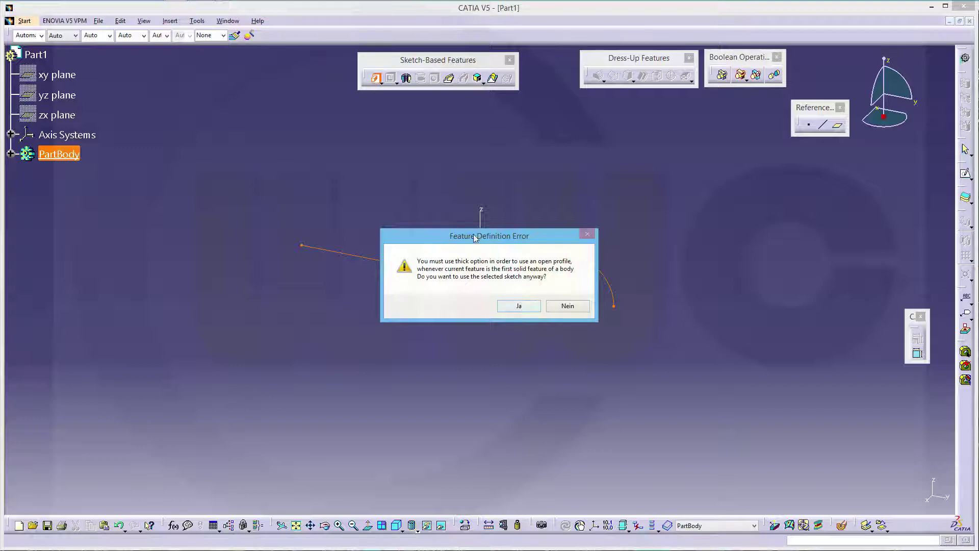
{"action": "left_click", "coordinate": [527, 308]}
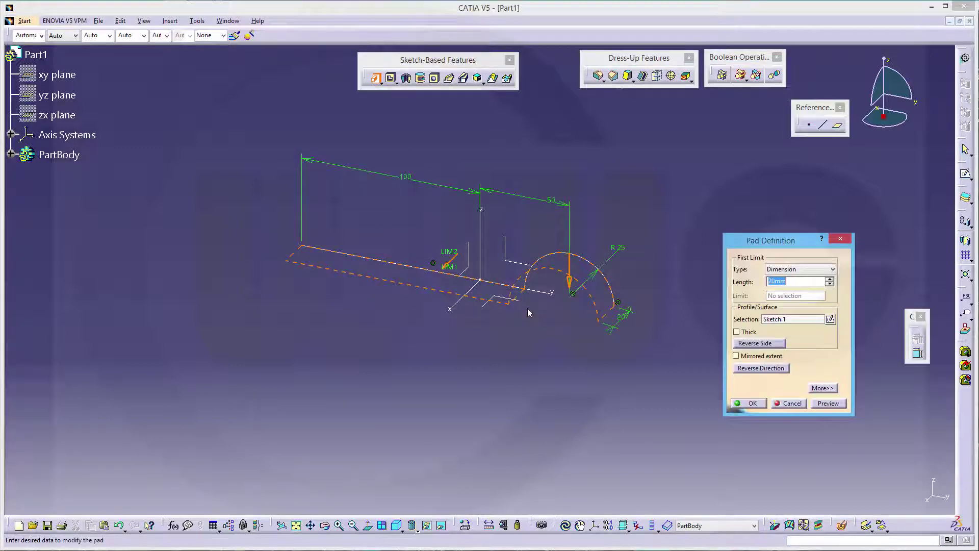
{"action": "left_click", "coordinate": [737, 332]}
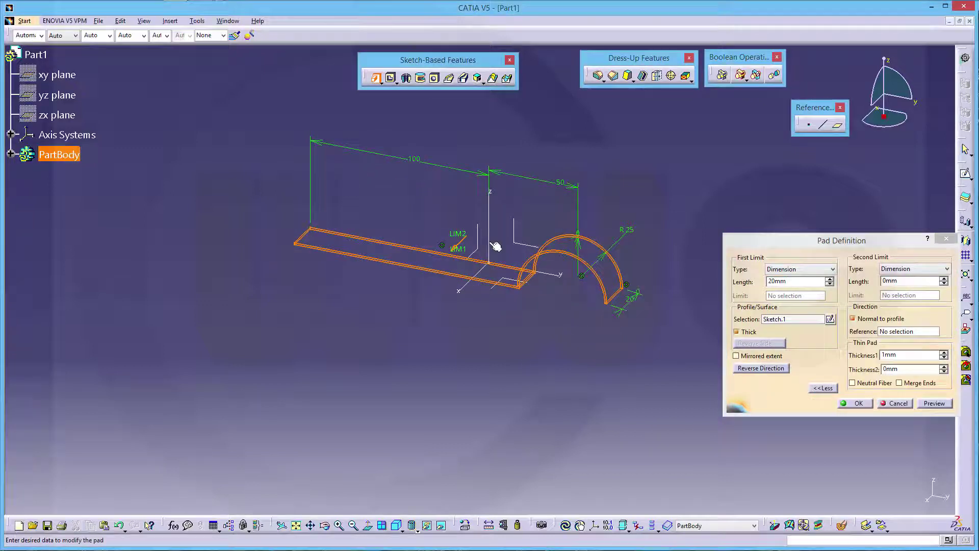
{"action": "mouse_move", "coordinate": [578, 353]}
{"action": "middle_mouse_down"}
{"action": "mouse_move", "coordinate": [463, 261]}
{"action": "mouse_move", "coordinate": [474, 226]}
{"action": "middle_mouse_up"}
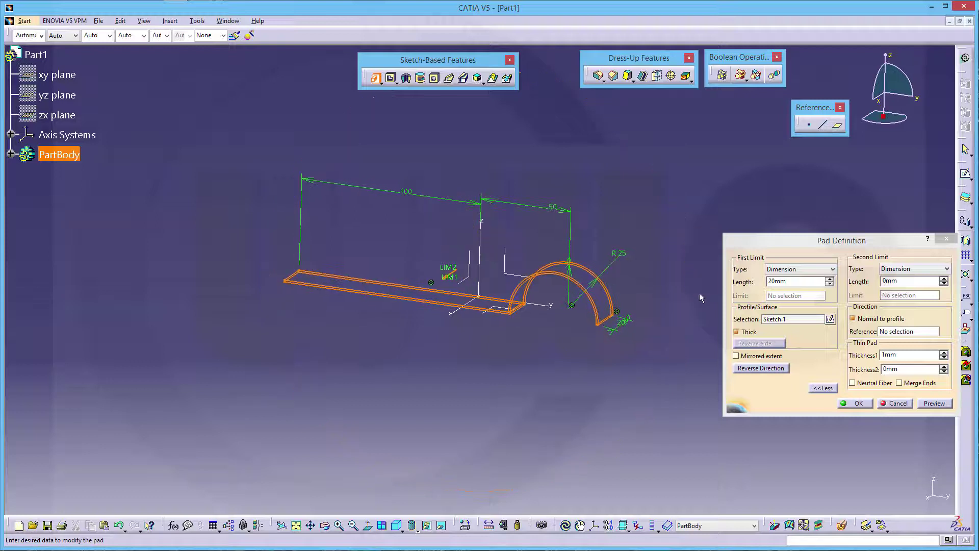
{"action": "left_click", "coordinate": [736, 356]}
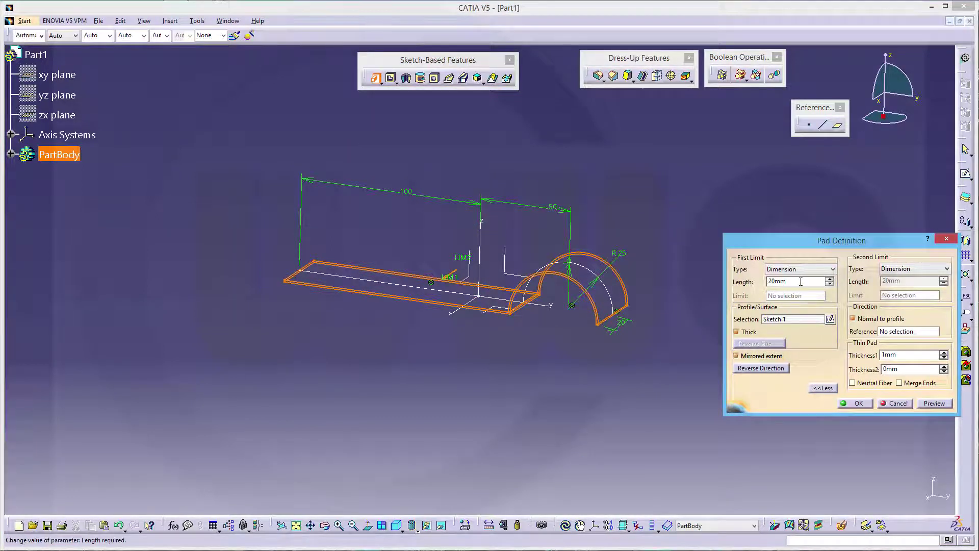
{"action": "type", "text": "50"}
{"action": "key", "text": "Tab"}
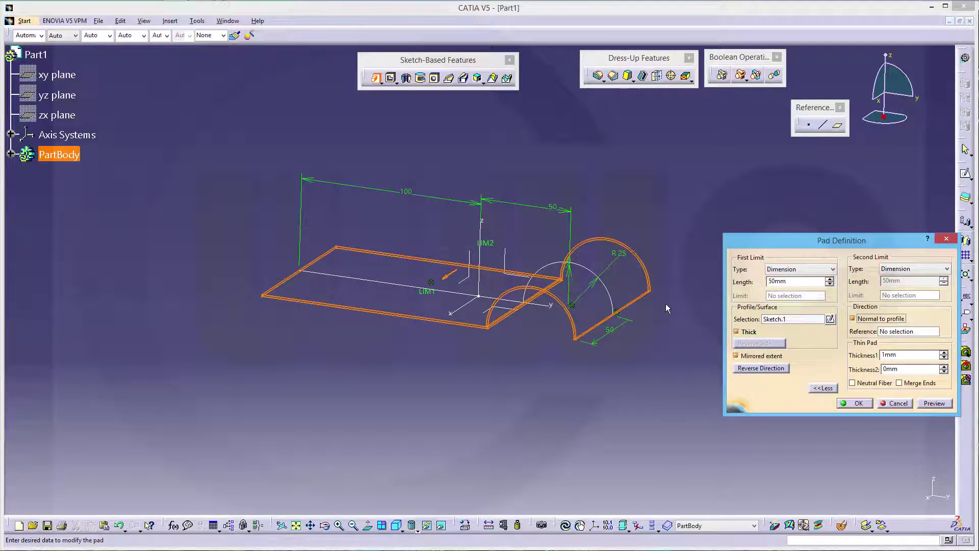
- Set the pad's wall thicknesses to -4 mm and 8 mm and create it
{"action": "left_click", "coordinate": [897, 354]}
{"action": "left_click_drag", "start_coordinate": [907, 356], "coordinate": [854, 345]}
{"action": "left_click", "coordinate": [899, 369]}
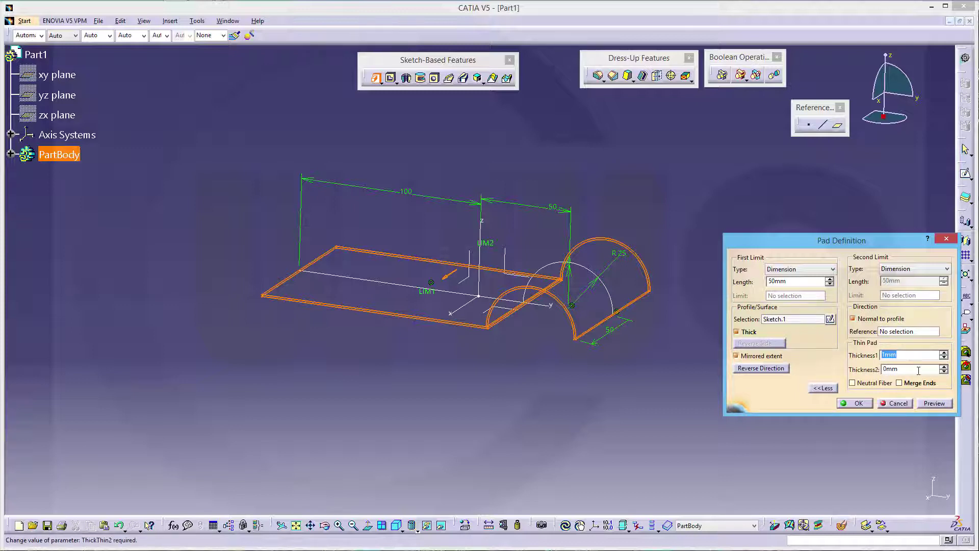
{"action": "left_click_drag", "start_coordinate": [900, 369], "coordinate": [841, 367]}
{"action": "type", "text": "8"}
{"action": "key", "text": "Tab"}
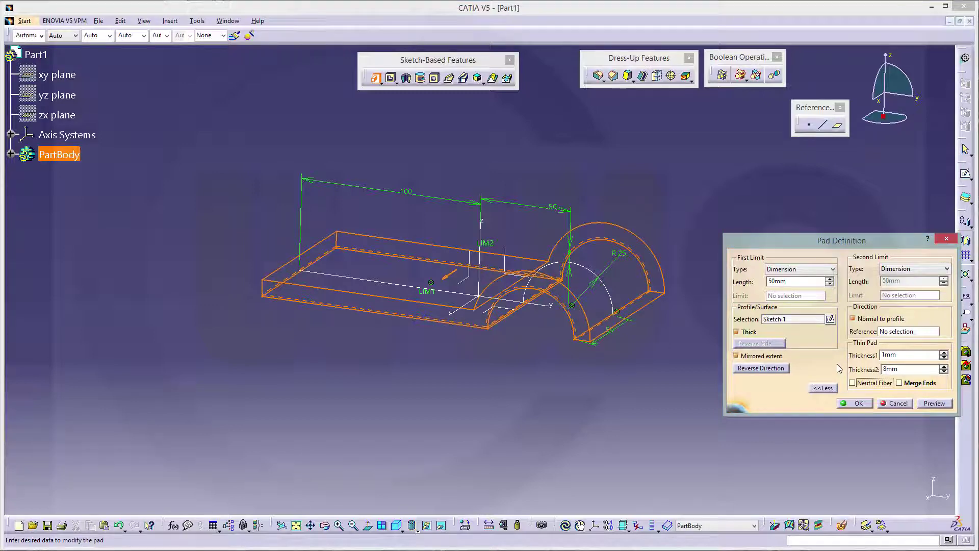
{"action": "middle_click_drag", "start_coordinate": [628, 354], "coordinate": [567, 289]}
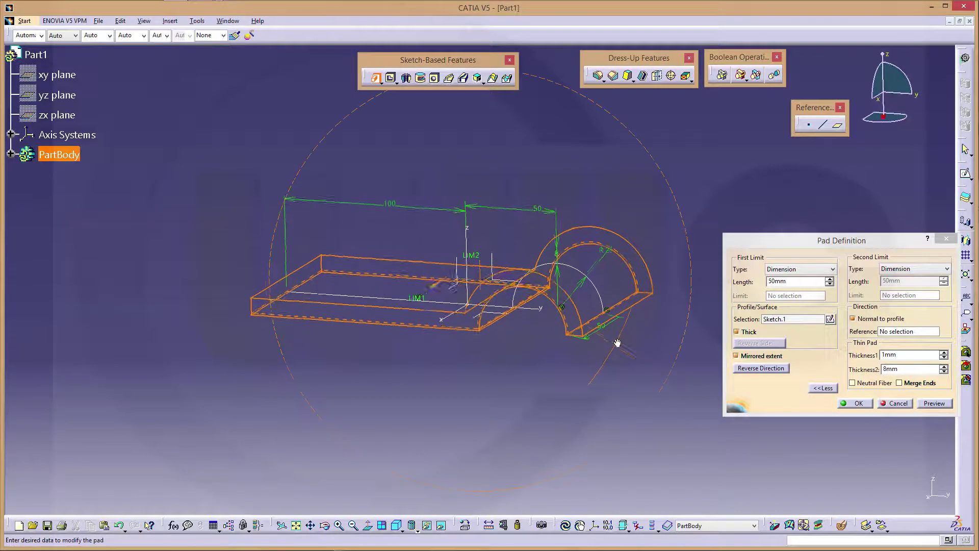
{"action": "middle_click_drag", "start_coordinate": [463, 268], "coordinate": [469, 263]}
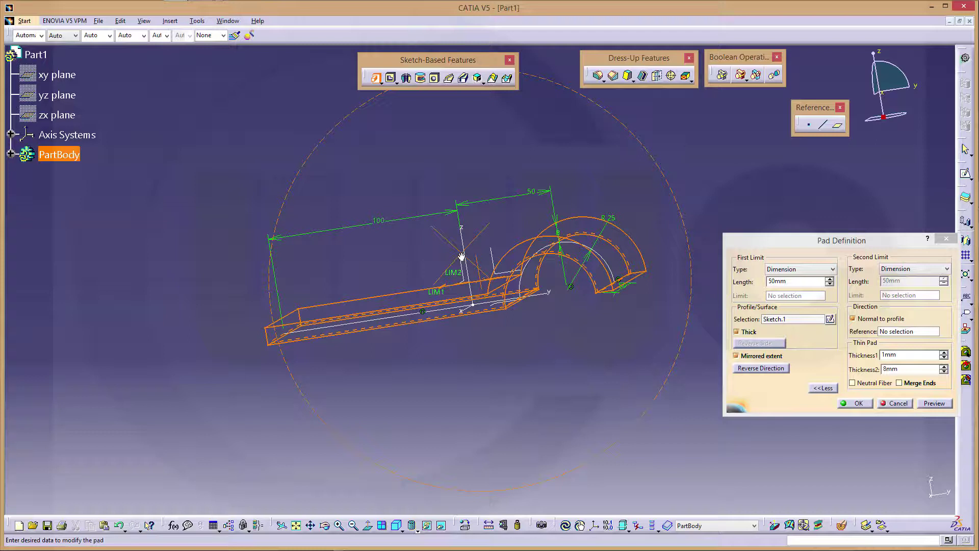
{"action": "left_click_drag", "start_coordinate": [903, 354], "coordinate": [826, 351]}
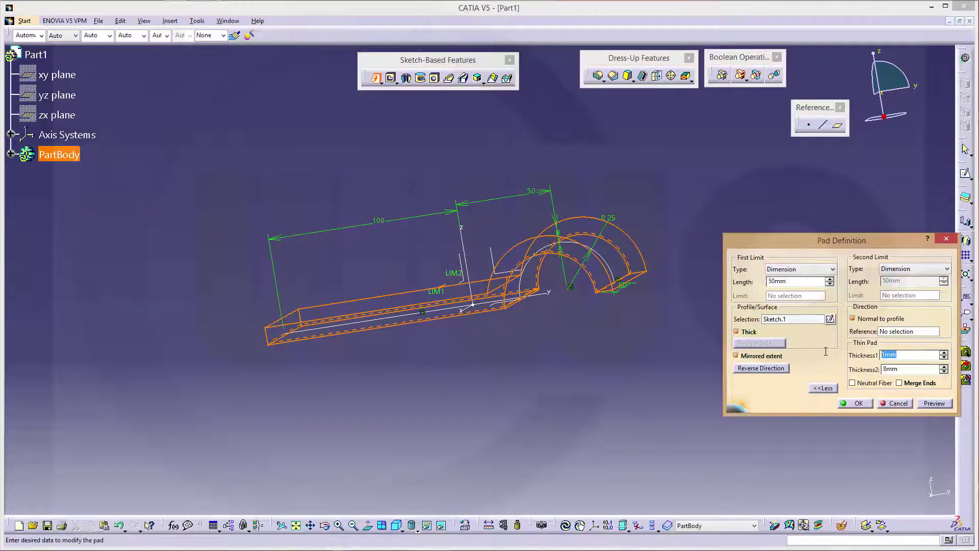
{"action": "key", "text": "BackSpace"}
{"action": "type", "text": "-4"}
{"action": "key", "text": "Return"}
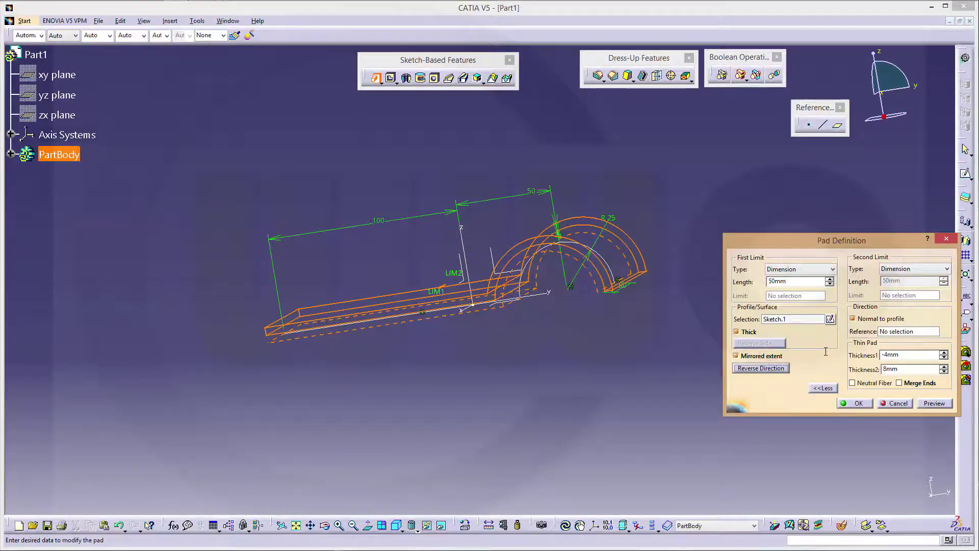
{"action": "left_click", "coordinate": [858, 404]}
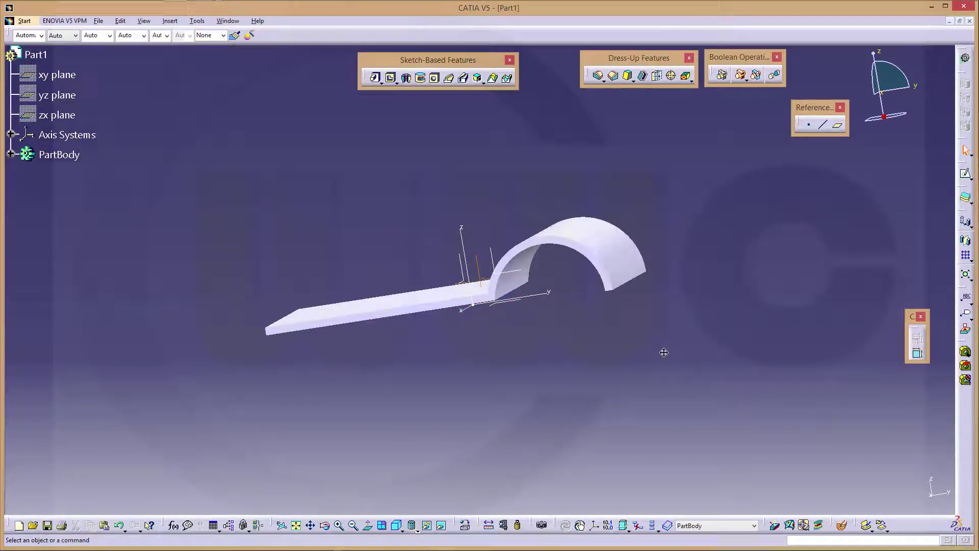
- Render the strip-and-arch part in Shading with Edges mode and orbit around it
{"action": "mouse_move", "coordinate": [665, 351]}
{"action": "middle_mouse_down"}
{"action": "mouse_move", "coordinate": [619, 408]}
{"action": "mouse_move", "coordinate": [764, 388]}
{"action": "middle_mouse_up"}
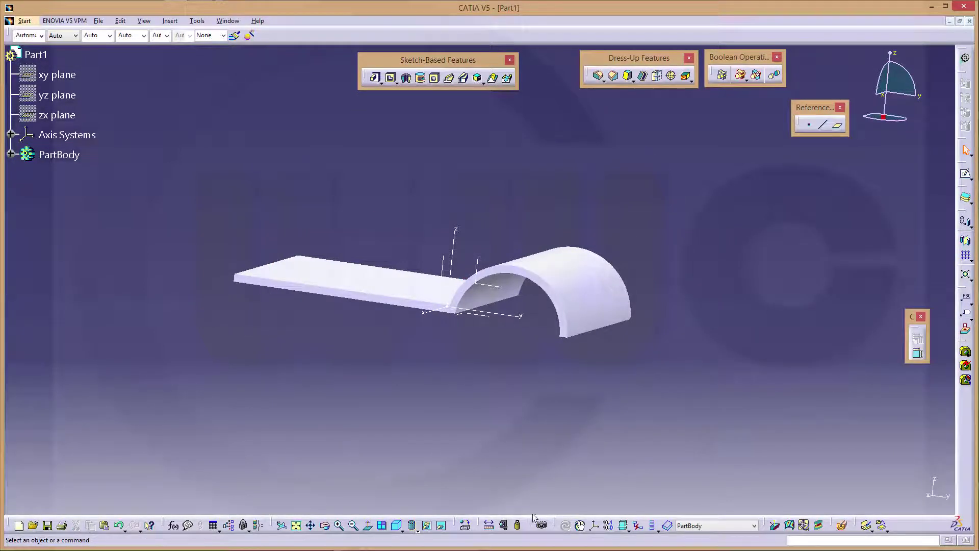
{"action": "left_click", "coordinate": [417, 530]}
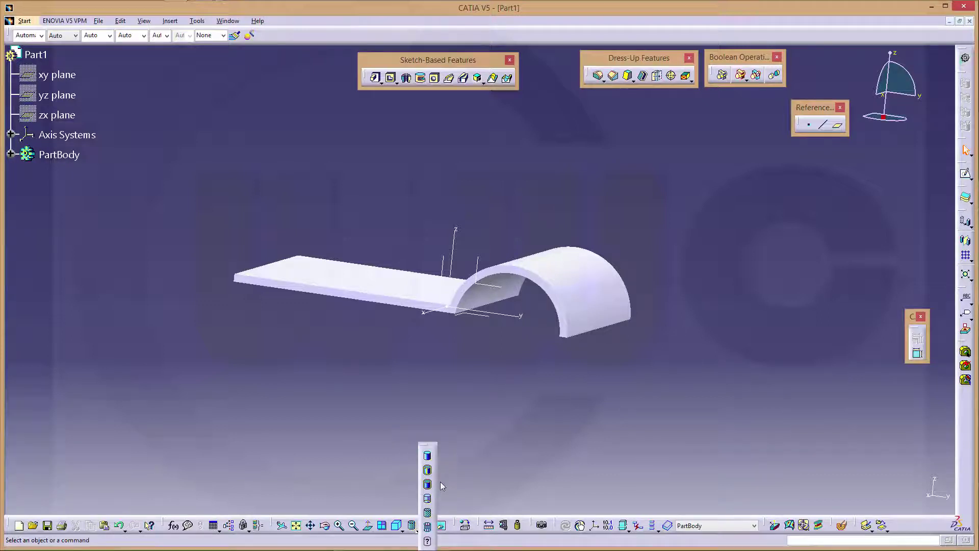
{"action": "left_click", "coordinate": [428, 470]}
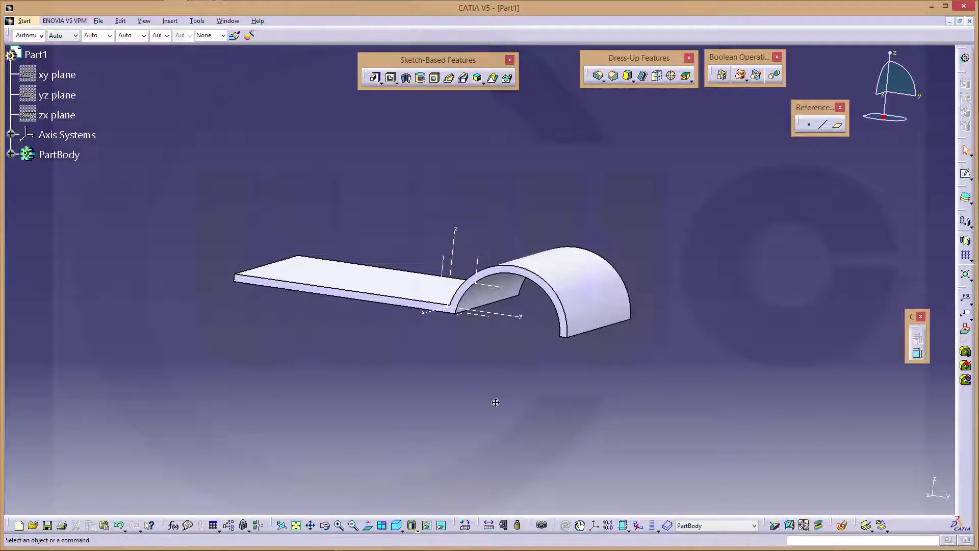
{"action": "mouse_move", "coordinate": [496, 403]}
{"action": "middle_mouse_down"}
{"action": "mouse_move", "coordinate": [518, 429]}
{"action": "mouse_move", "coordinate": [499, 422]}
{"action": "middle_mouse_up"}
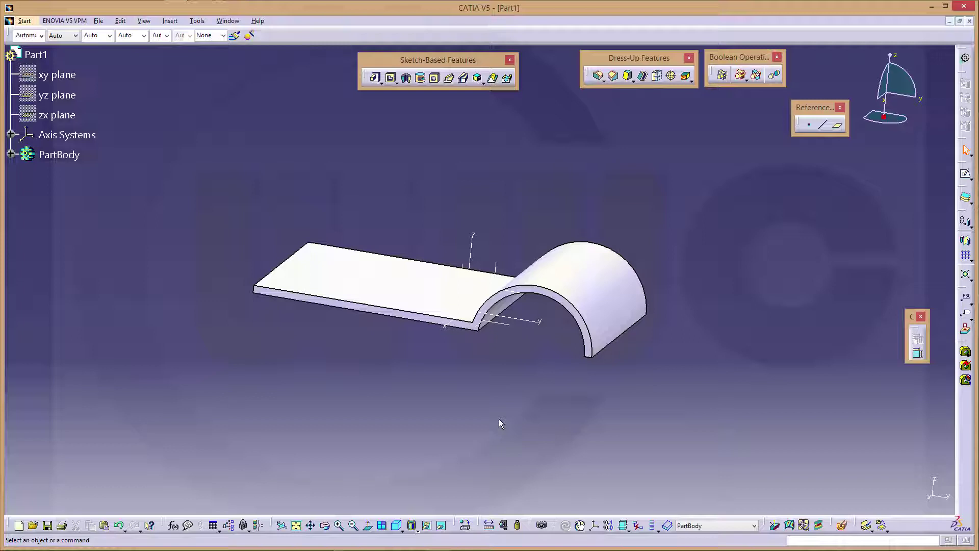
{"action": "mouse_move", "coordinate": [448, 201]}
{"action": "middle_mouse_down"}
{"action": "mouse_move", "coordinate": [446, 221]}
{"action": "mouse_move", "coordinate": [400, 199]}
{"action": "middle_mouse_up"}
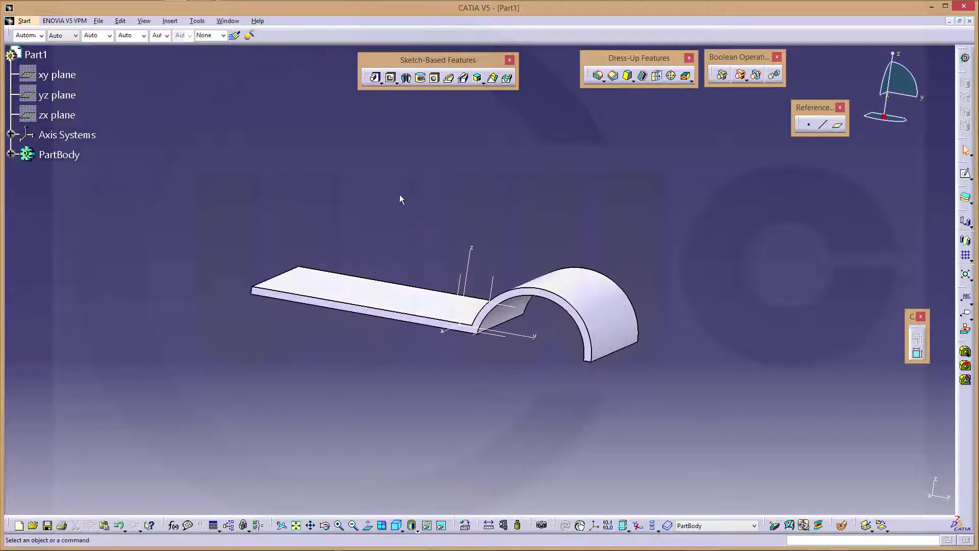
- Insert a new Body.2 and make it the Part Body
{"action": "left_click", "coordinate": [11, 156]}
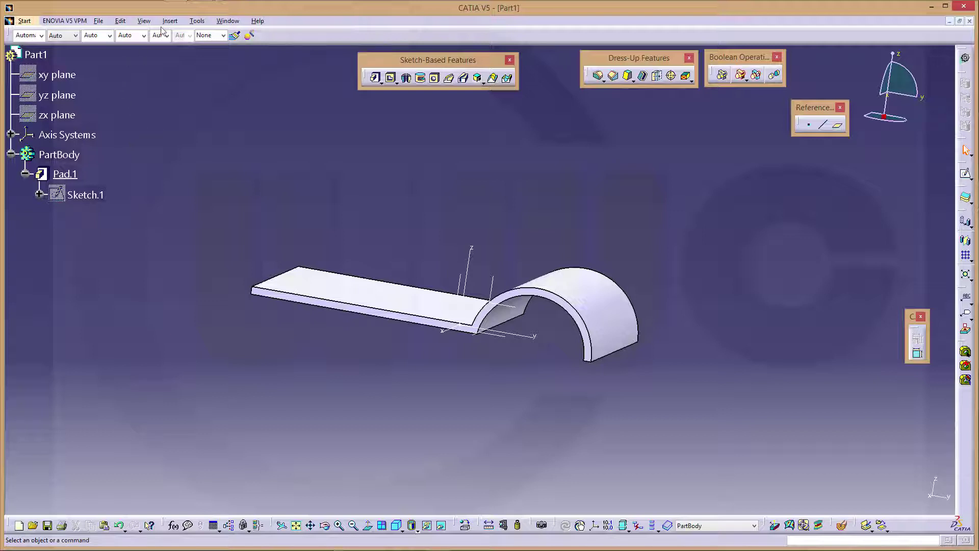
{"action": "left_click", "coordinate": [169, 21]}
{"action": "left_click", "coordinate": [188, 42]}
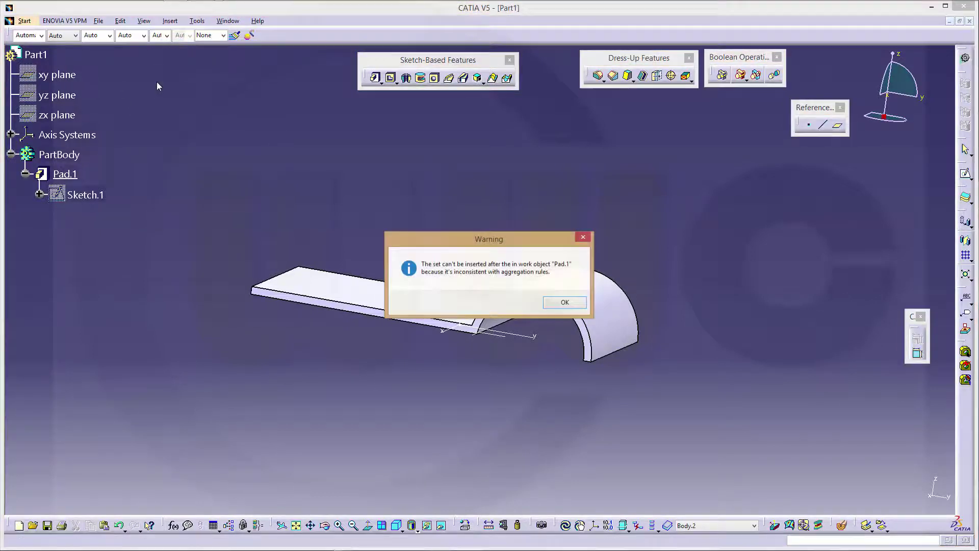
{"action": "left_click", "coordinate": [565, 302]}
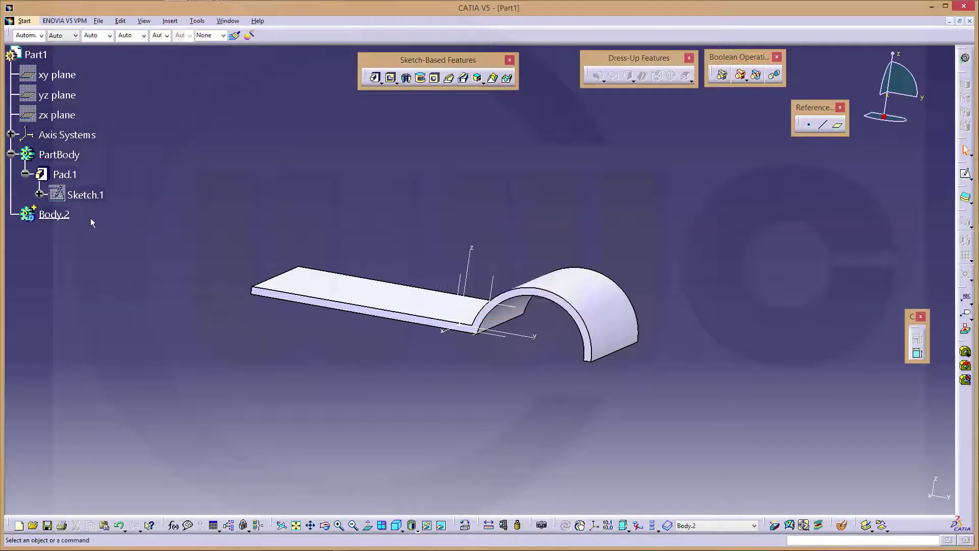
{"action": "right_click", "coordinate": [66, 215]}
{"action": "mouse_move", "coordinate": [97, 414]}
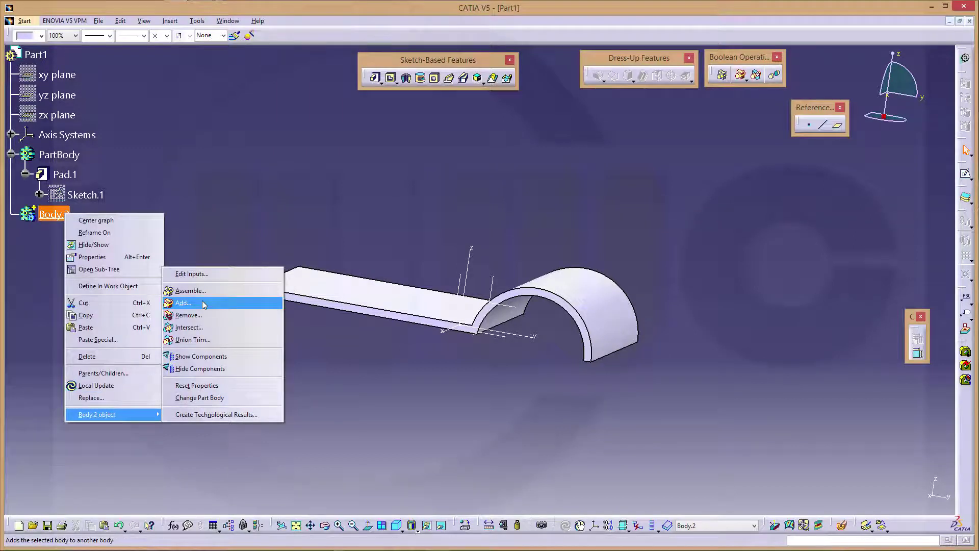
{"action": "left_click", "coordinate": [207, 398]}
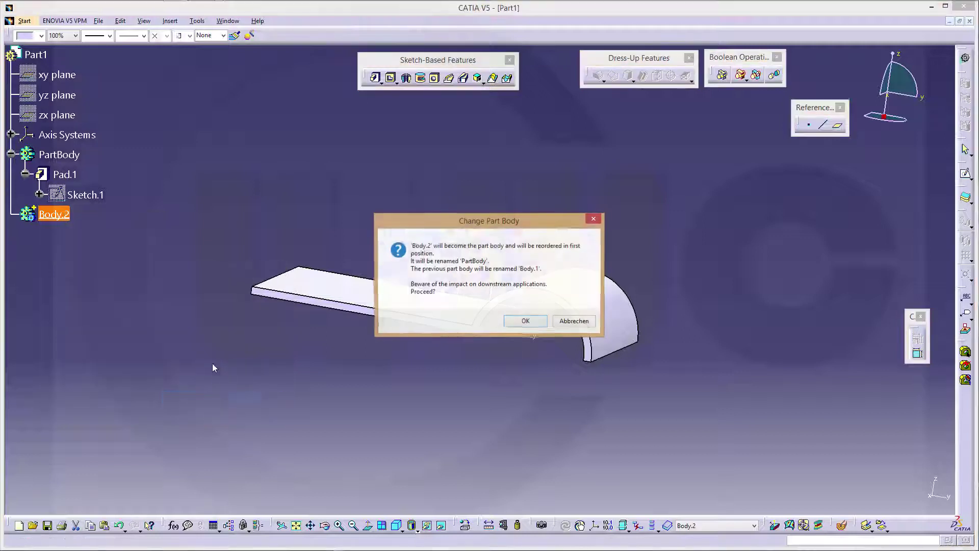
{"action": "left_click", "coordinate": [525, 321]}
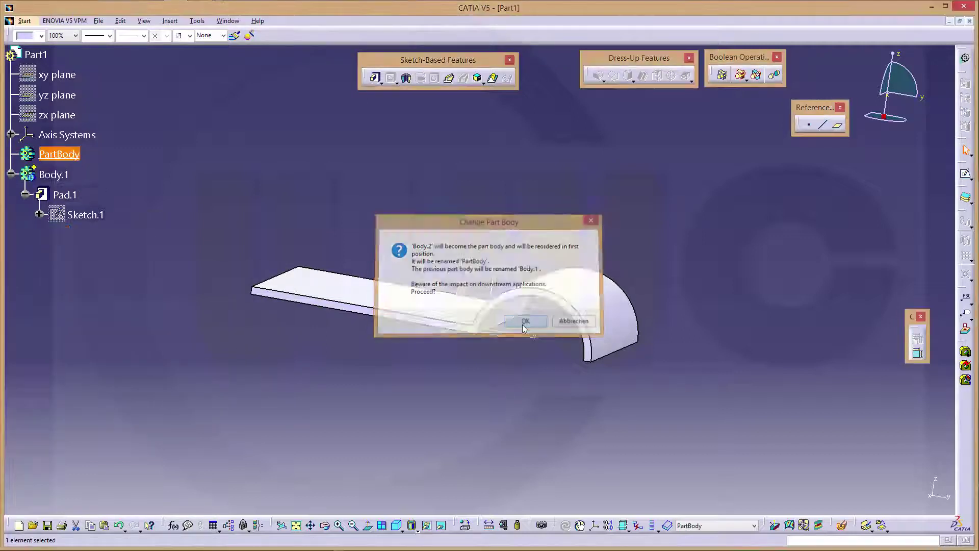
- Define Body.1, holding the pad, as the in-work object
{"action": "right_click", "coordinate": [49, 177]}
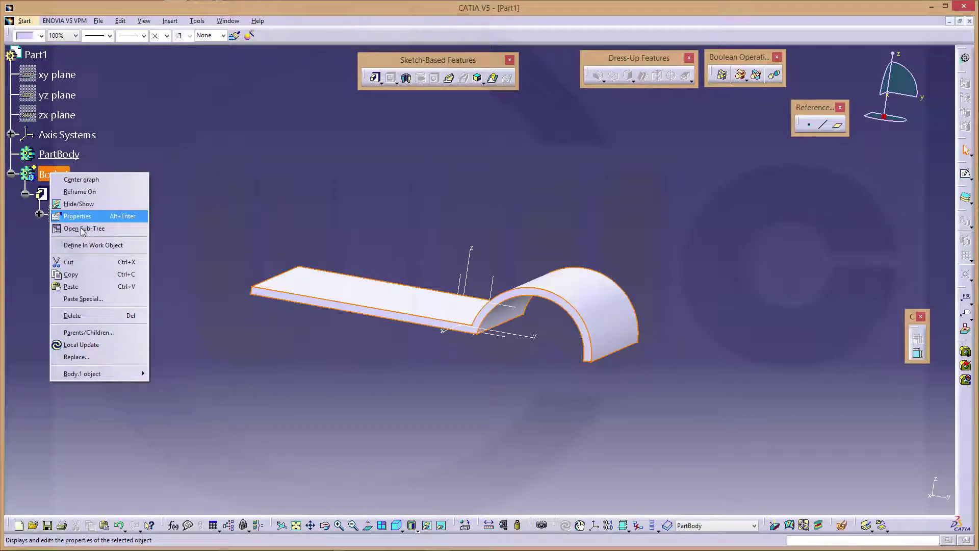
{"action": "left_click", "coordinate": [92, 244]}
{"action": "middle_click_drag", "start_coordinate": [148, 173], "coordinate": [104, 191]}
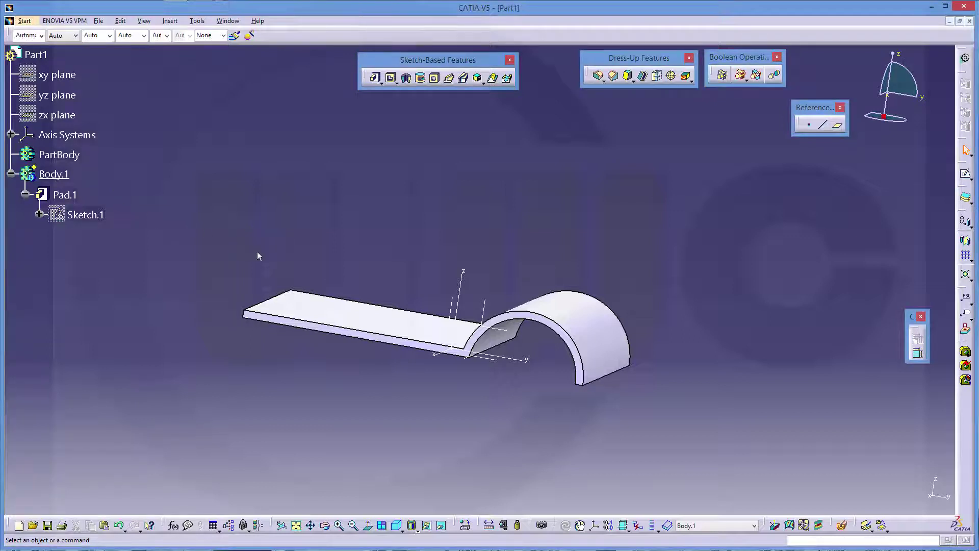
- Copy Body.1 and Paste Special it 'As Result With Link', creating Body.3
{"action": "left_click", "coordinate": [63, 178]}
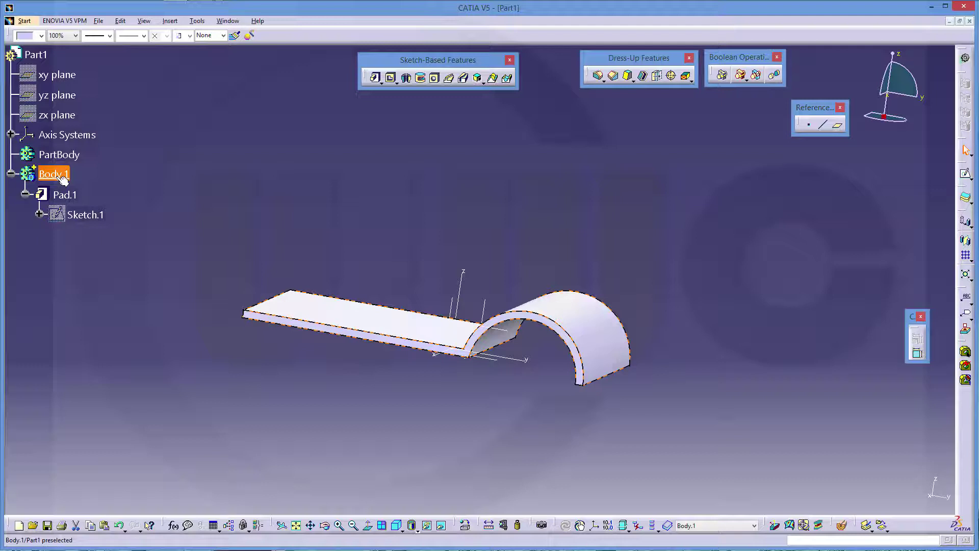
{"action": "right_click", "coordinate": [63, 177]}
{"action": "left_click", "coordinate": [97, 278]}
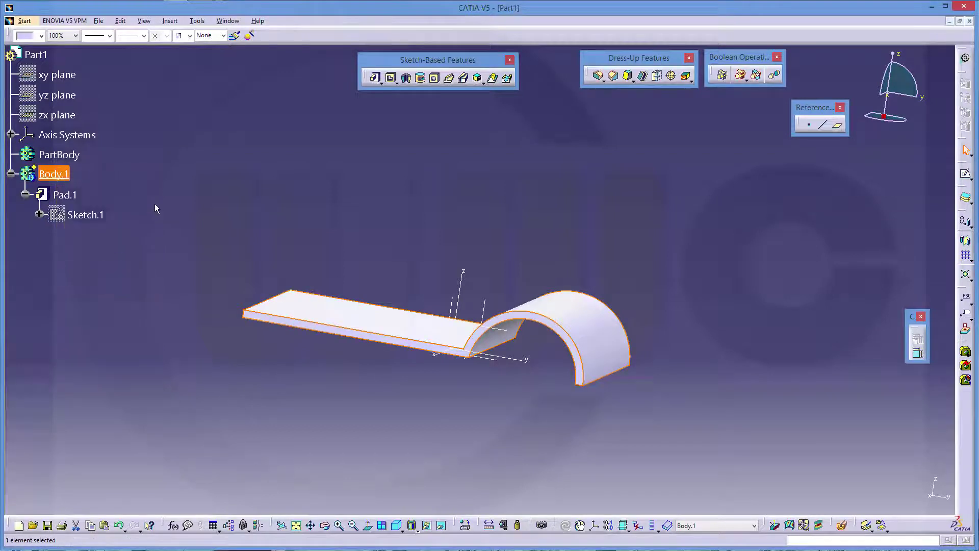
{"action": "left_click", "coordinate": [154, 205]}
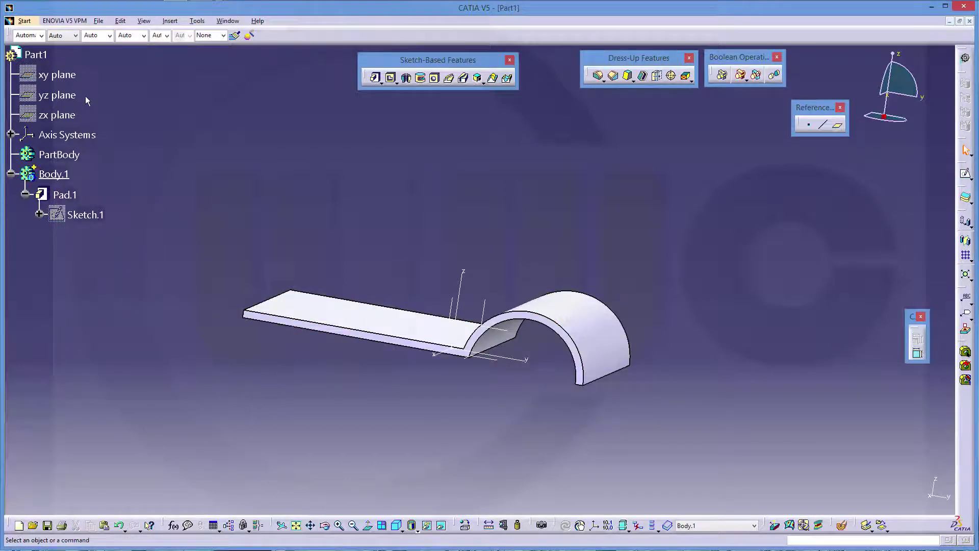
{"action": "left_click", "coordinate": [120, 21]}
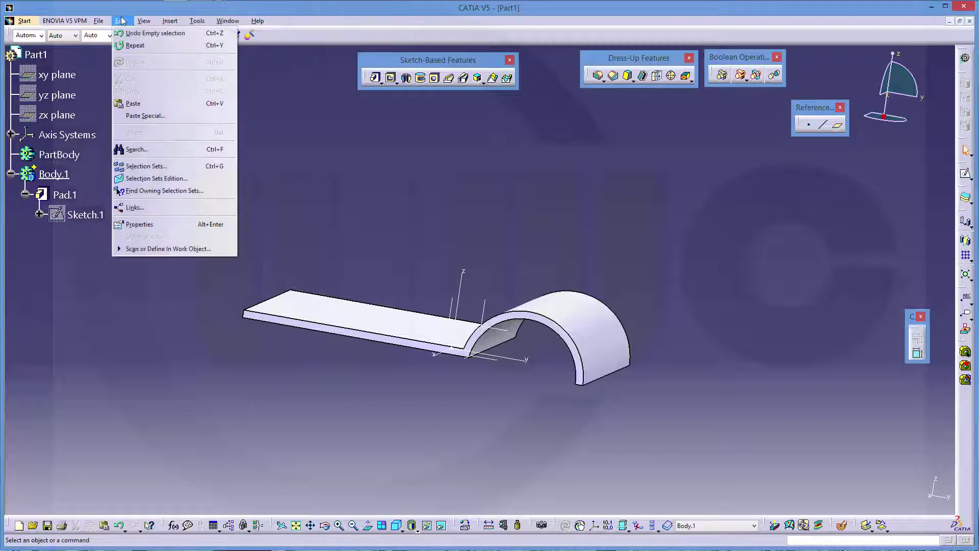
{"action": "left_click", "coordinate": [138, 117]}
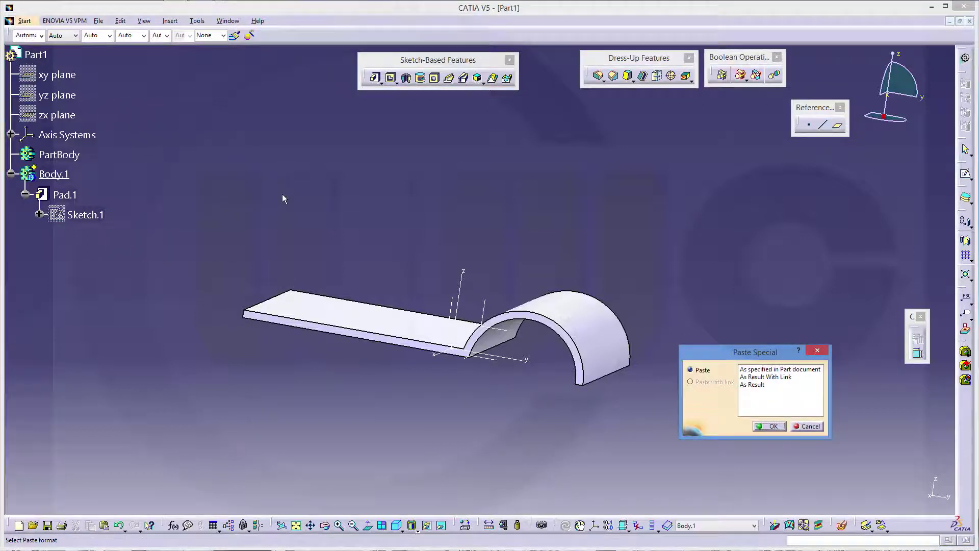
{"action": "left_click", "coordinate": [755, 379]}
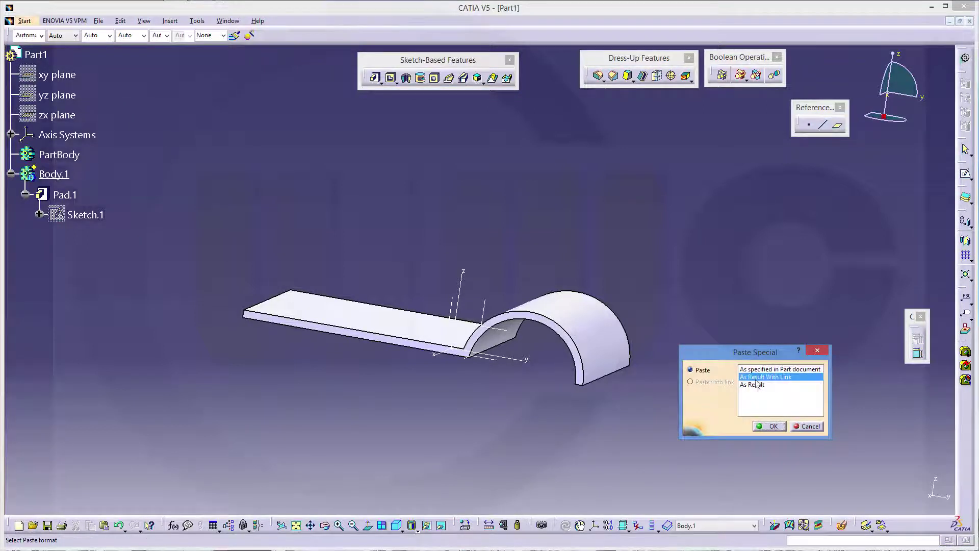
{"action": "left_click", "coordinate": [772, 428]}
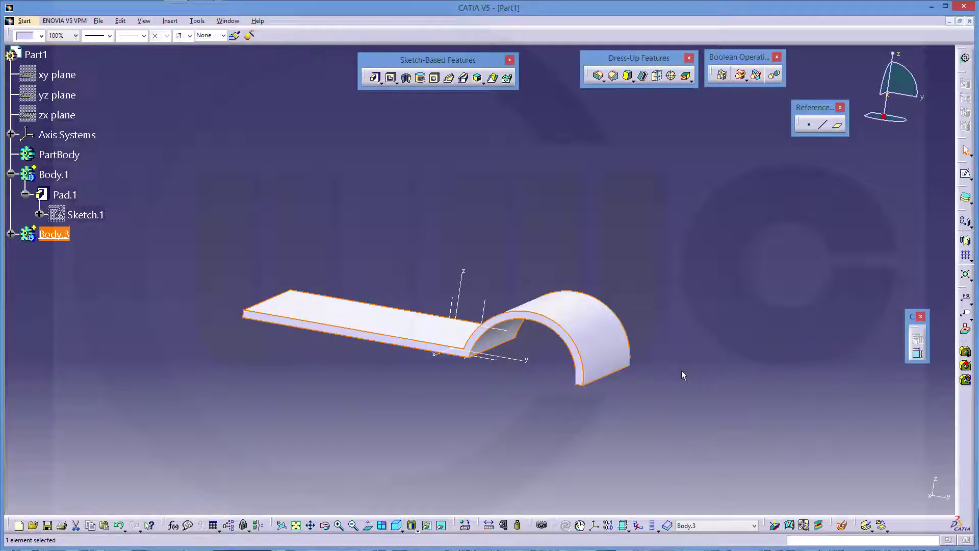
{"action": "left_click", "coordinate": [270, 251]}
{"action": "left_click", "coordinate": [50, 236]}
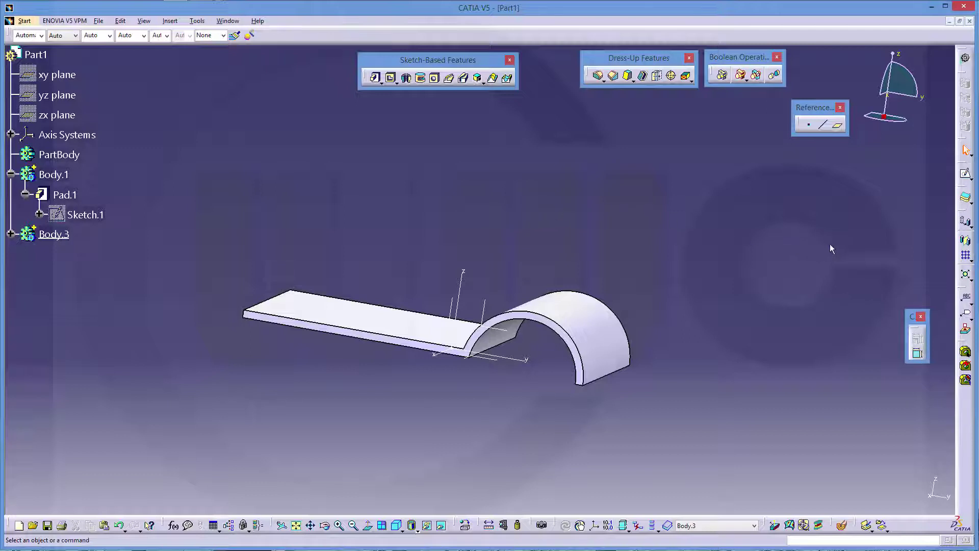
- Rotate Body.3 by 180 degrees about the Z axis
{"action": "left_click", "coordinate": [971, 225]}
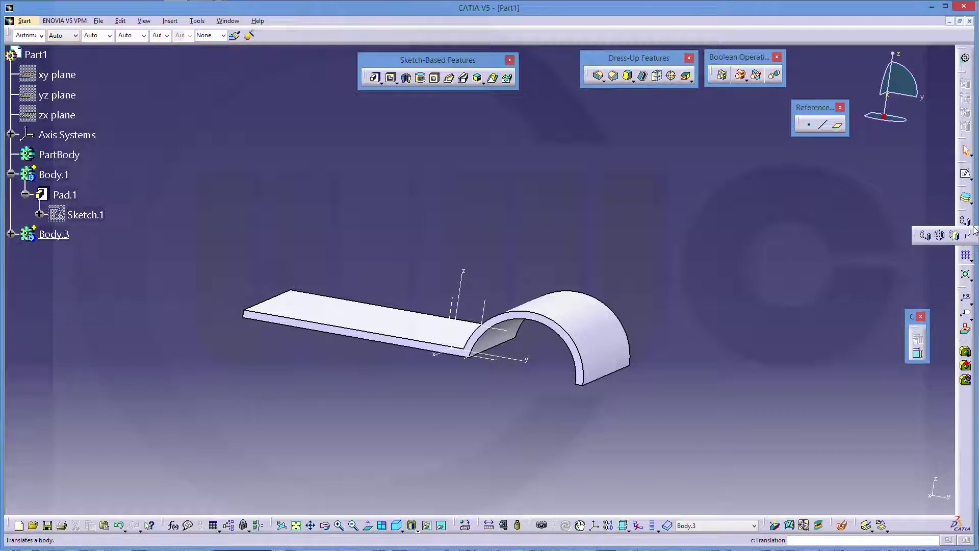
{"action": "left_click", "coordinate": [941, 237]}
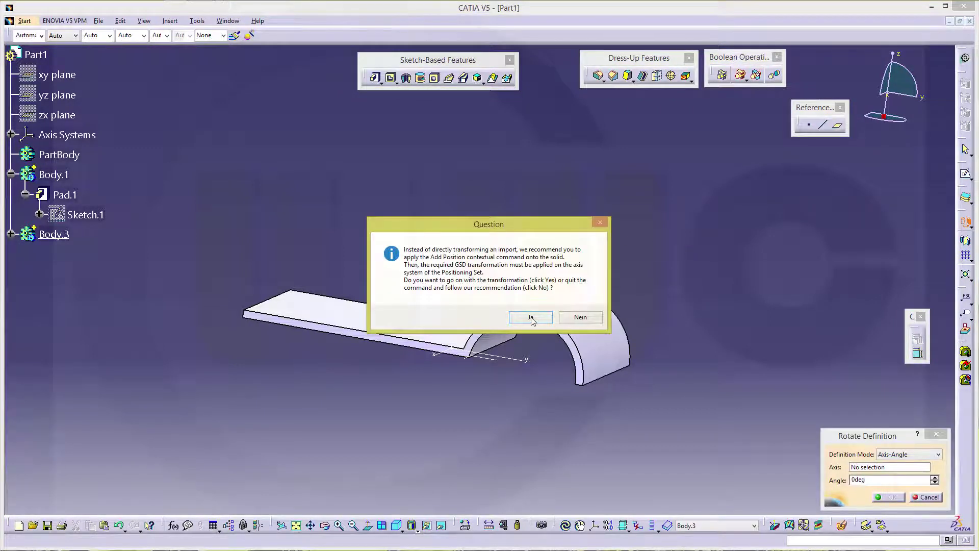
{"action": "left_click", "coordinate": [531, 320]}
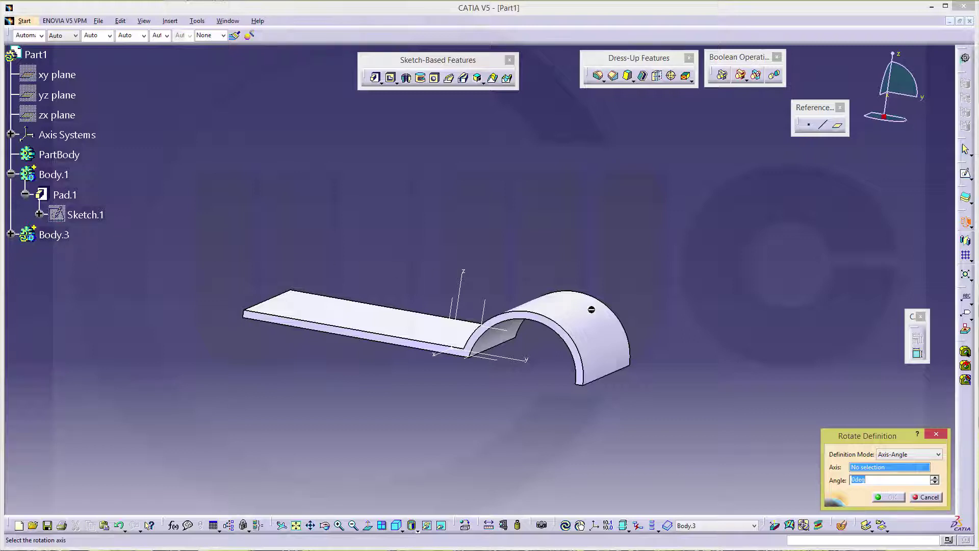
{"action": "left_click", "coordinate": [465, 278]}
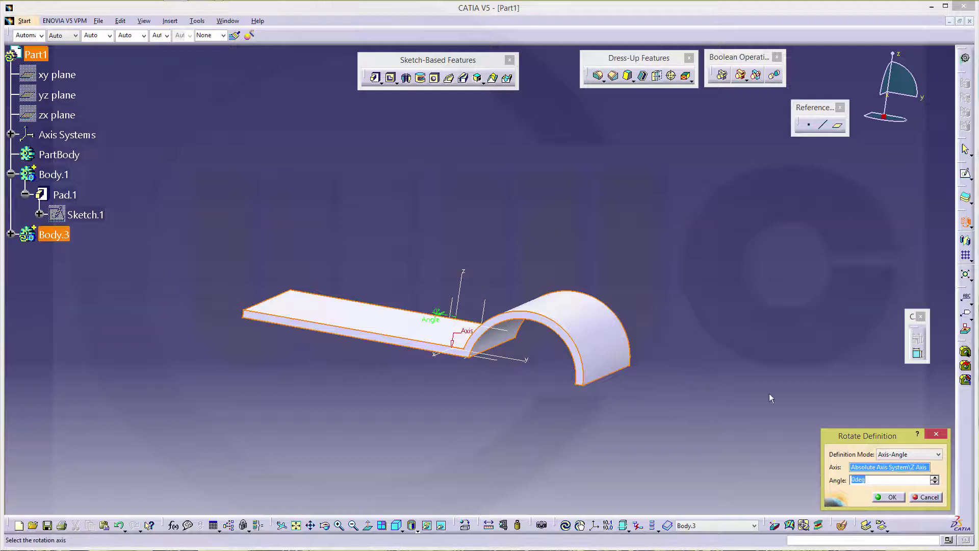
{"action": "type", "text": "180"}
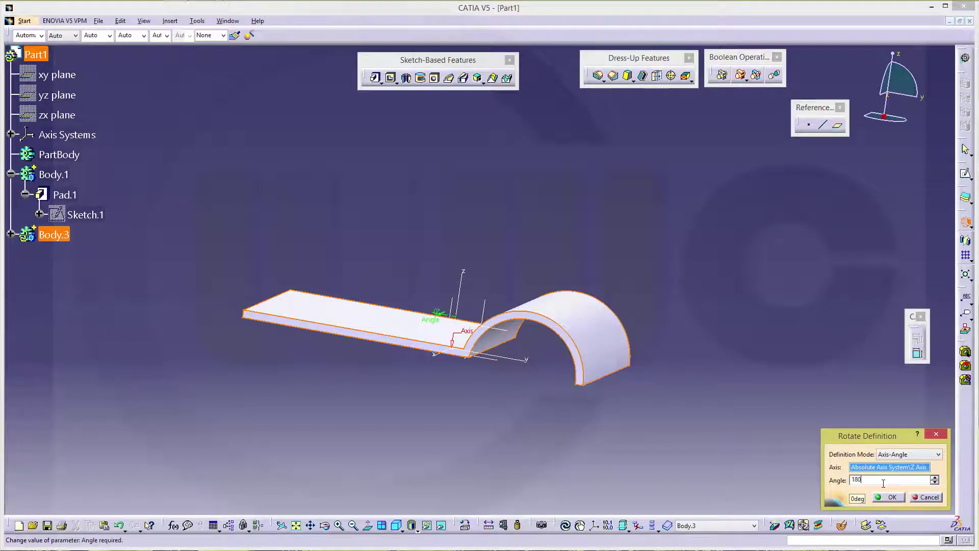
{"action": "key", "text": "Return"}
{"action": "key", "text": "Return"}
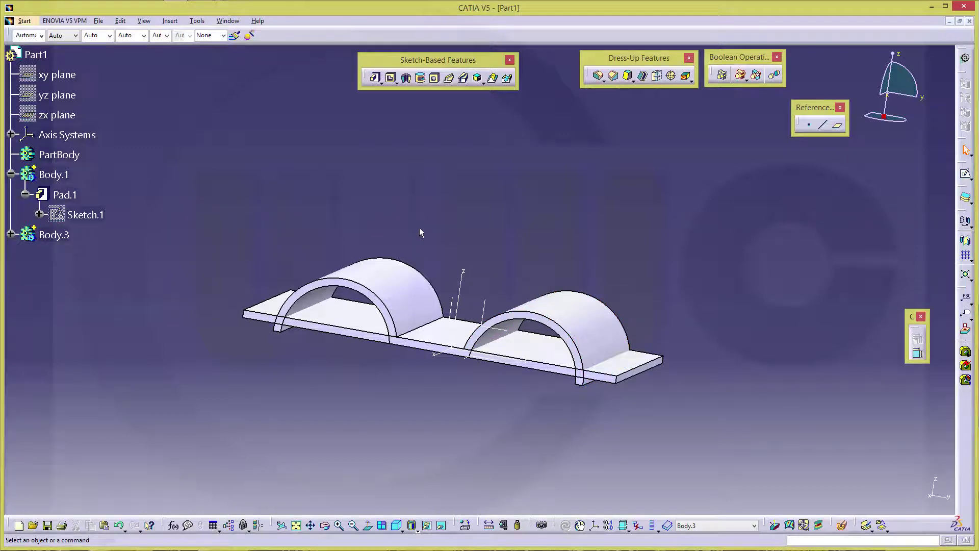
- Rotate Body.3 by 90 degrees about the Y axis, then inspect the crossed bodies
{"action": "left_click", "coordinate": [966, 225]}
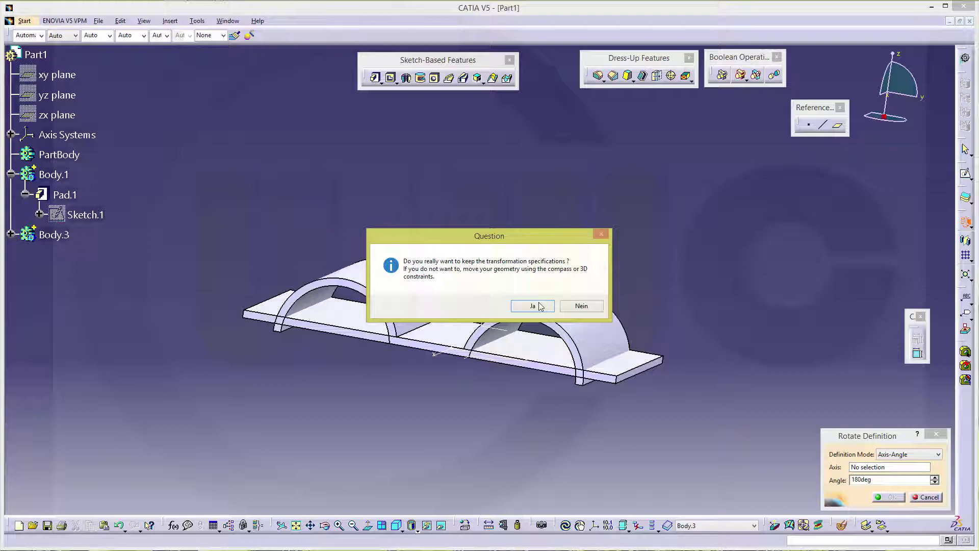
{"action": "left_click", "coordinate": [536, 306]}
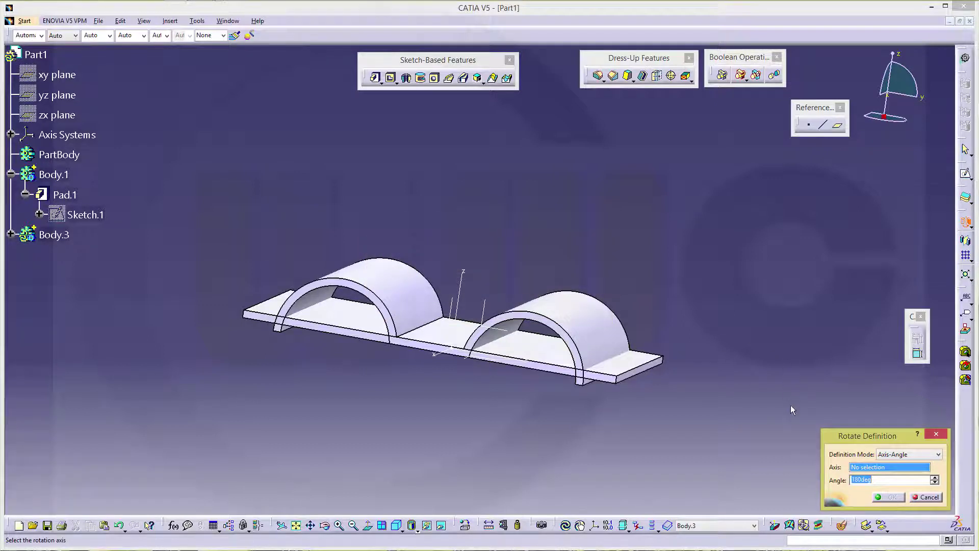
{"action": "left_click", "coordinate": [530, 364]}
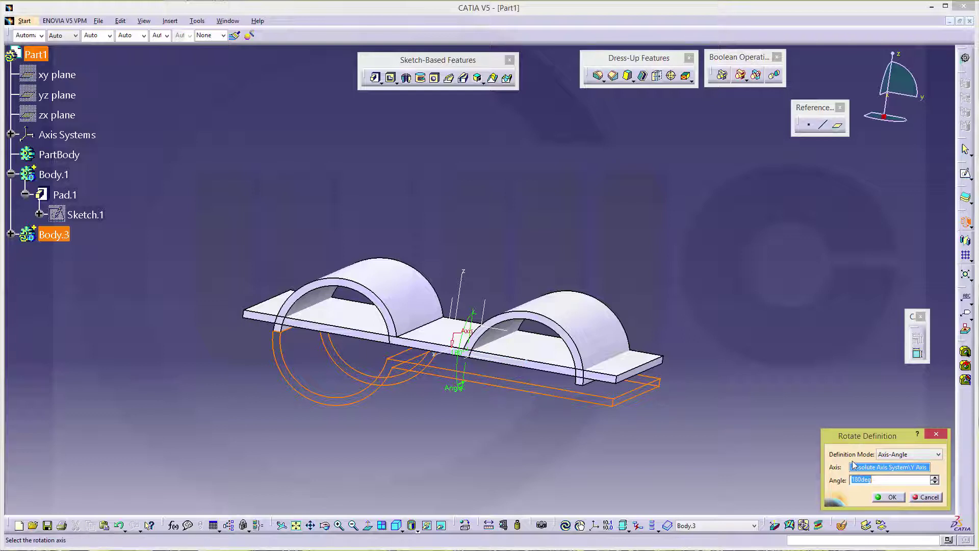
{"action": "type", "text": "90"}
{"action": "key", "text": "Return"}
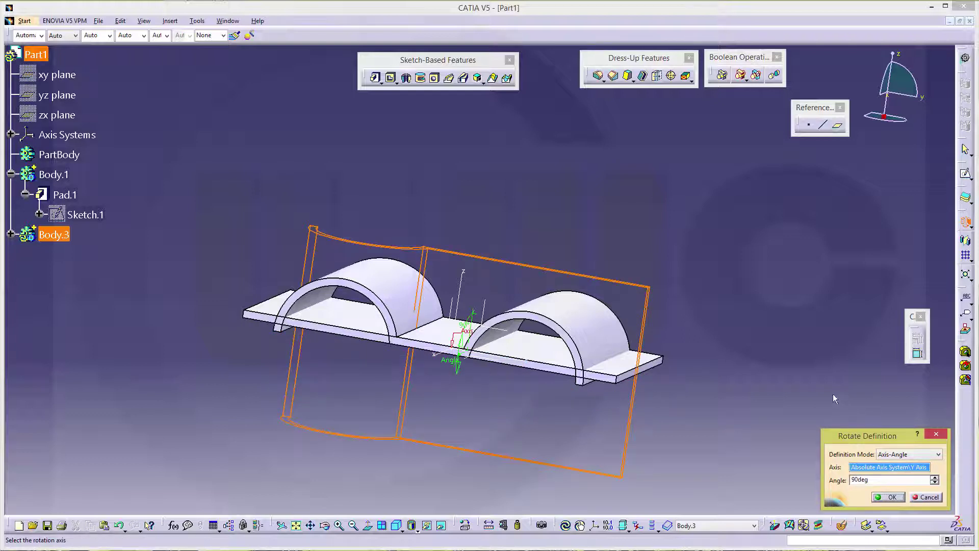
{"action": "left_click", "coordinate": [886, 497]}
{"action": "left_click", "coordinate": [293, 422]}
{"action": "middle_click_drag", "start_coordinate": [295, 425], "coordinate": [360, 410]}
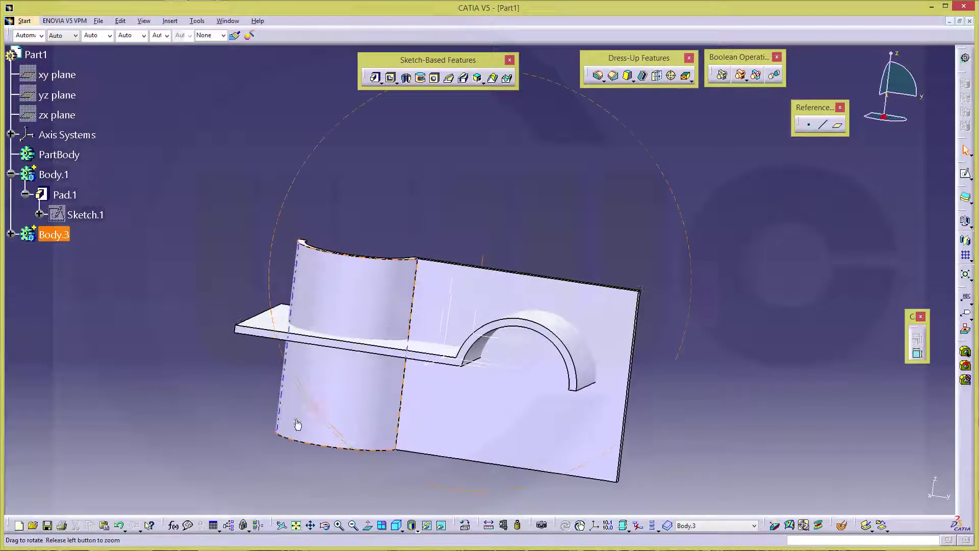
{"action": "left_click", "coordinate": [182, 262]}
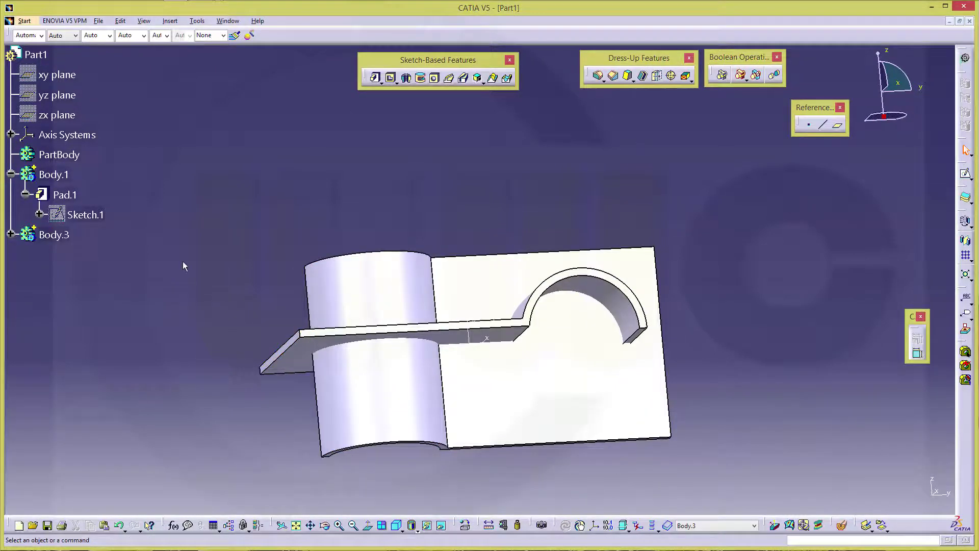
{"action": "left_click", "coordinate": [10, 175]}
{"action": "middle_click_drag", "start_coordinate": [349, 206], "coordinate": [405, 267]}
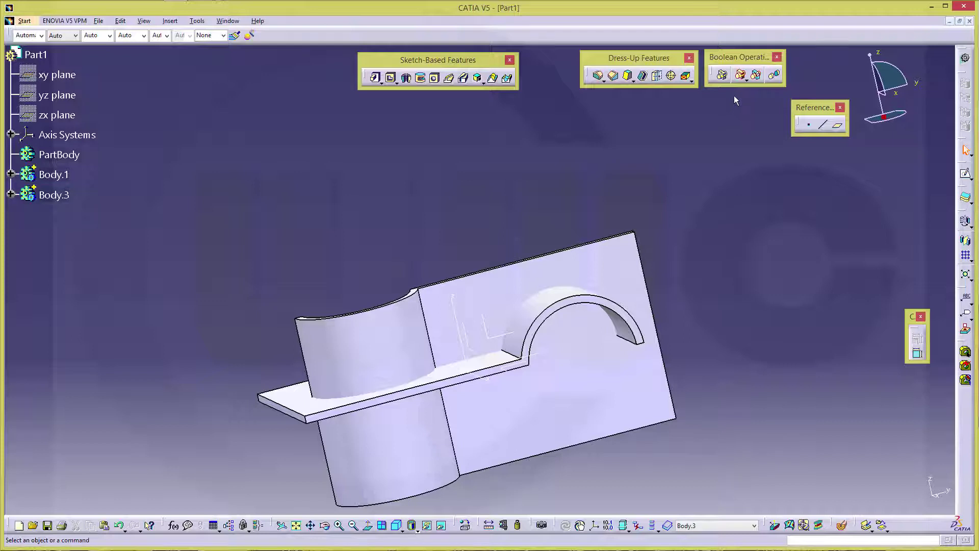
- Set up a Boolean Intersect between Body.1 and Body.3
{"action": "left_click", "coordinate": [743, 80]}
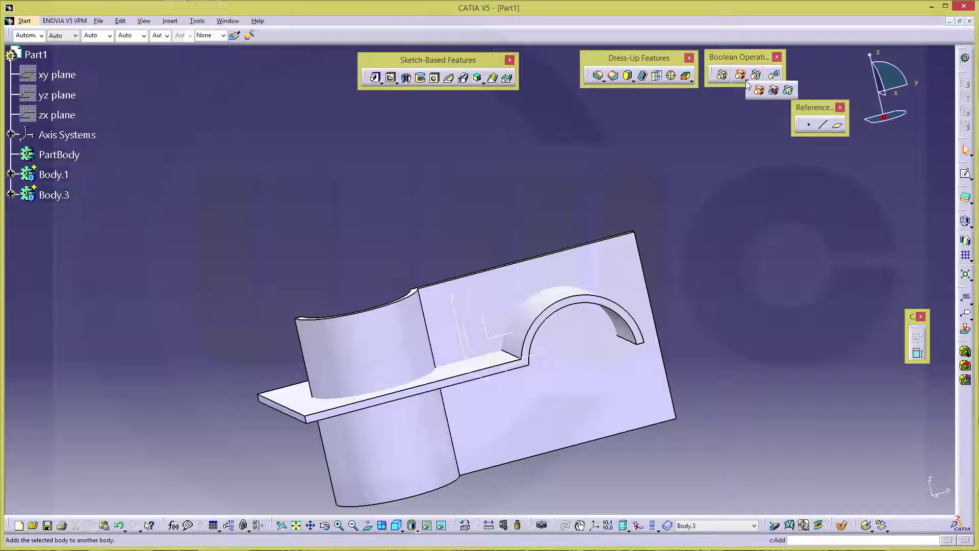
{"action": "left_click", "coordinate": [789, 91]}
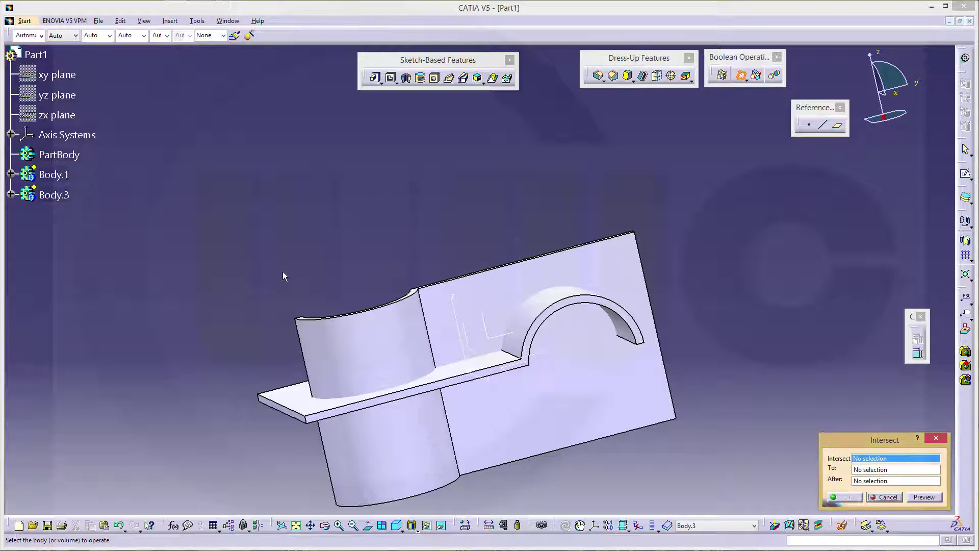
{"action": "left_click", "coordinate": [303, 402]}
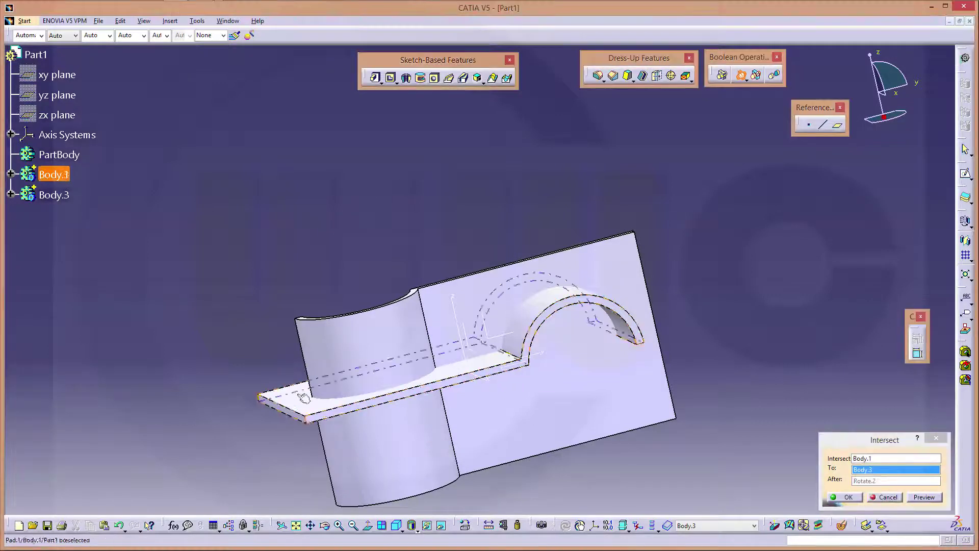
{"action": "left_click", "coordinate": [354, 350]}
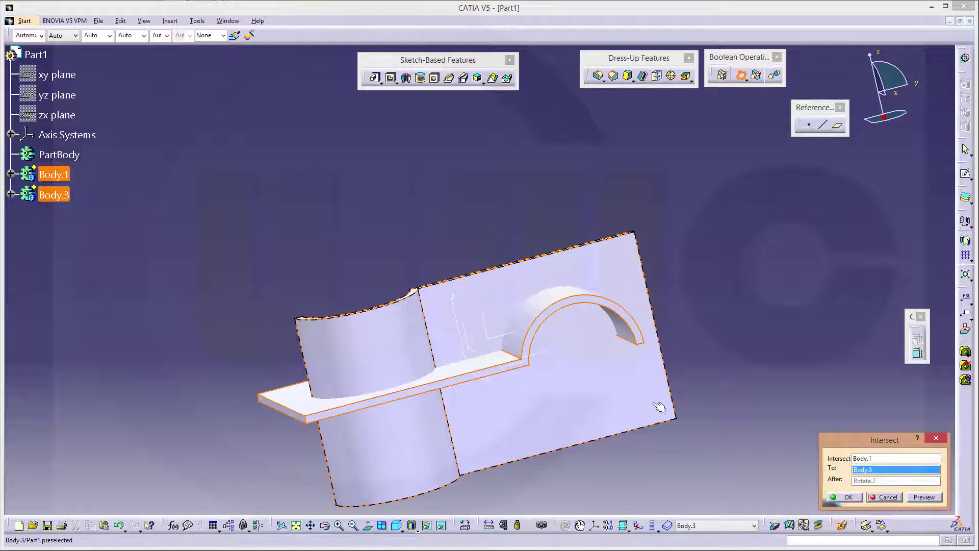
- Confirm the intersection, then fillet the two middle-section corner edges with 20 mm radius
{"action": "left_click", "coordinate": [848, 497]}
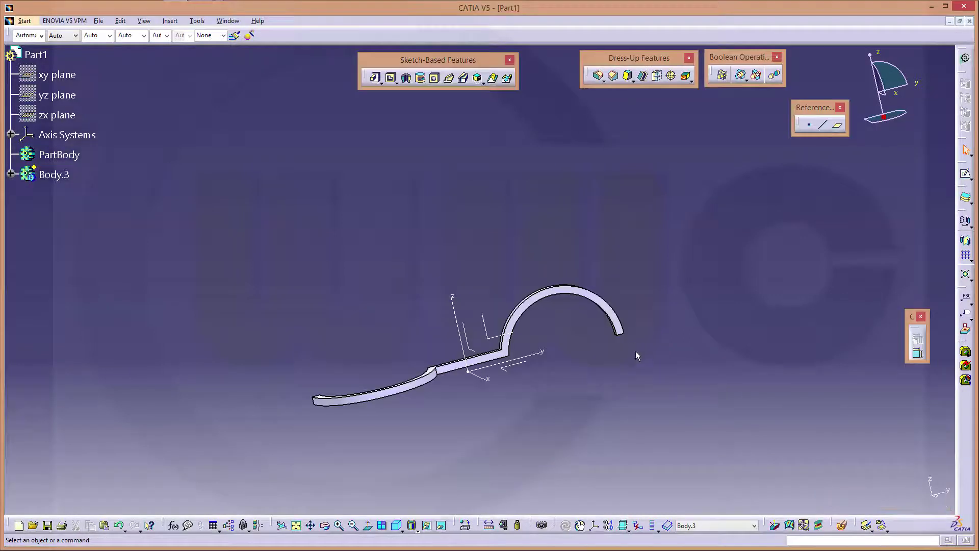
{"action": "mouse_move", "coordinate": [635, 350]}
{"action": "middle_mouse_down"}
{"action": "mouse_move", "coordinate": [444, 371]}
{"action": "mouse_move", "coordinate": [459, 235]}
{"action": "middle_mouse_up"}
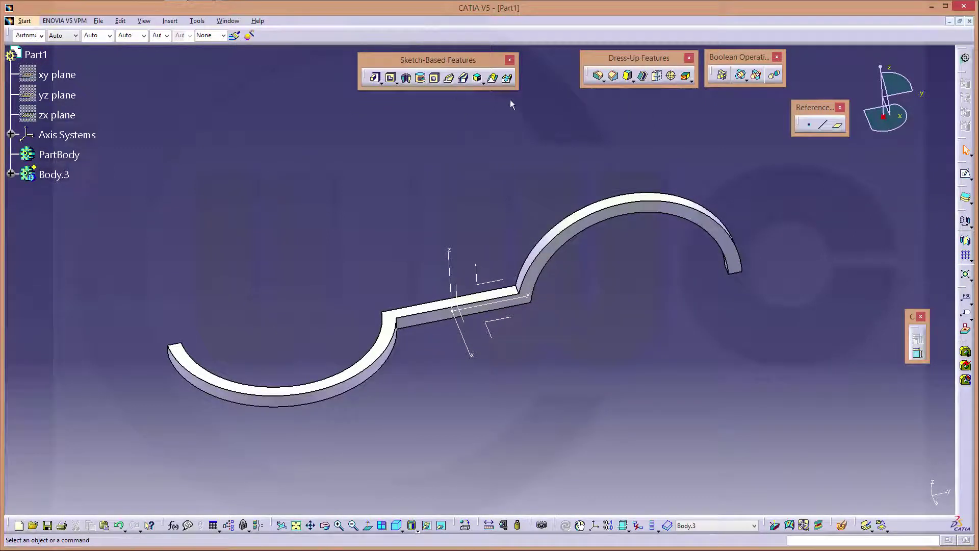
{"action": "left_click", "coordinate": [597, 75]}
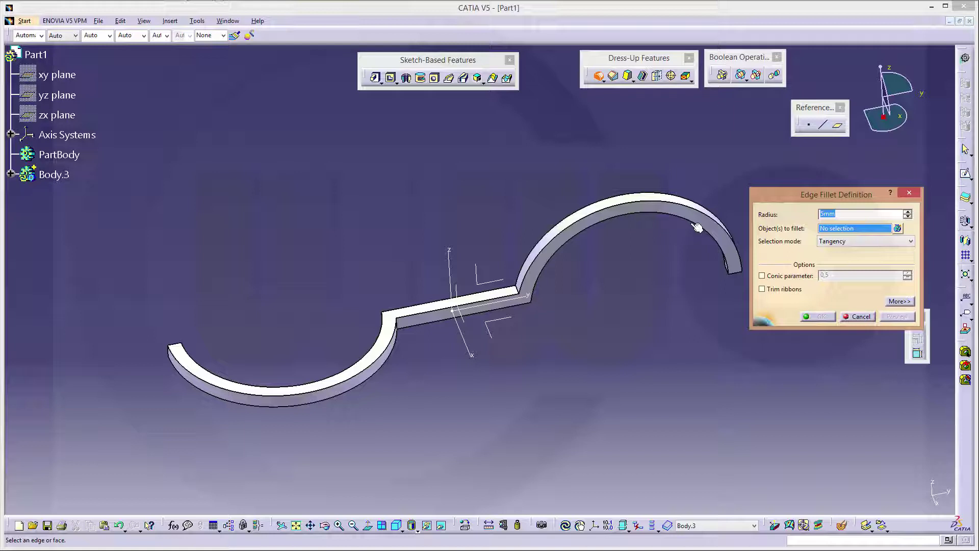
{"action": "type", "text": "20"}
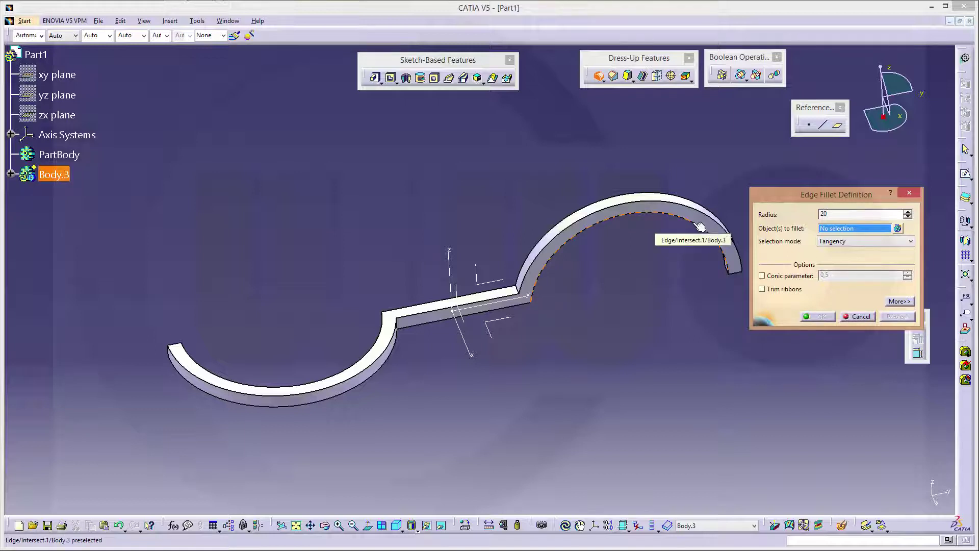
{"action": "middle_click_drag", "start_coordinate": [569, 334], "coordinate": [412, 331]}
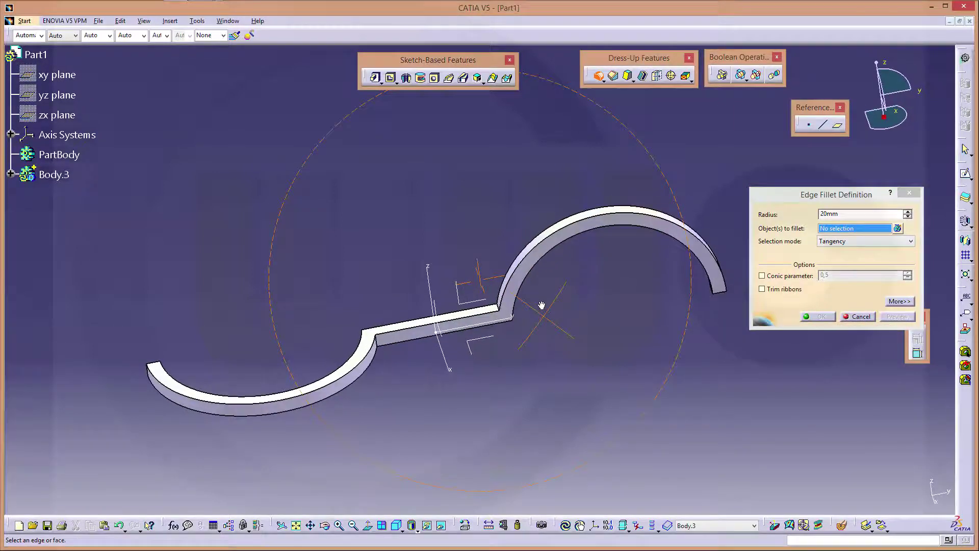
{"action": "left_click", "coordinate": [387, 346]}
{"action": "middle_click_drag", "start_coordinate": [385, 346], "coordinate": [503, 336]}
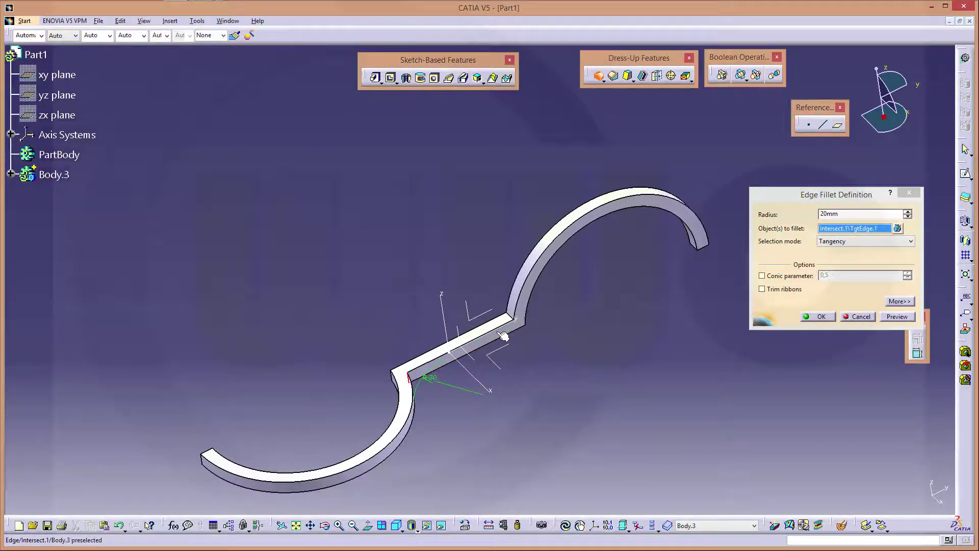
{"action": "left_click", "coordinate": [518, 320]}
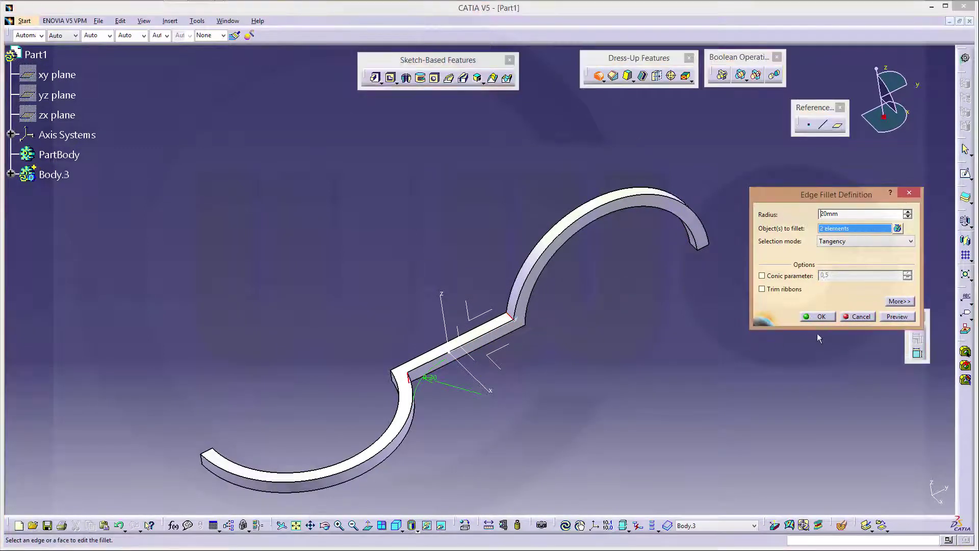
{"action": "left_click", "coordinate": [819, 317]}
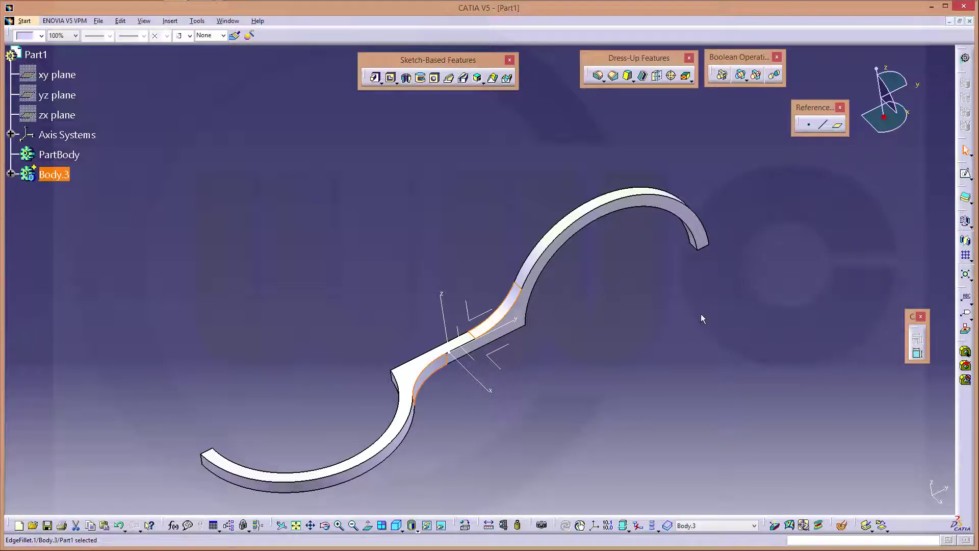
{"action": "mouse_move", "coordinate": [701, 314]}
{"action": "middle_mouse_down"}
{"action": "mouse_move", "coordinate": [644, 362]}
{"action": "mouse_move", "coordinate": [617, 235]}
{"action": "middle_mouse_up"}
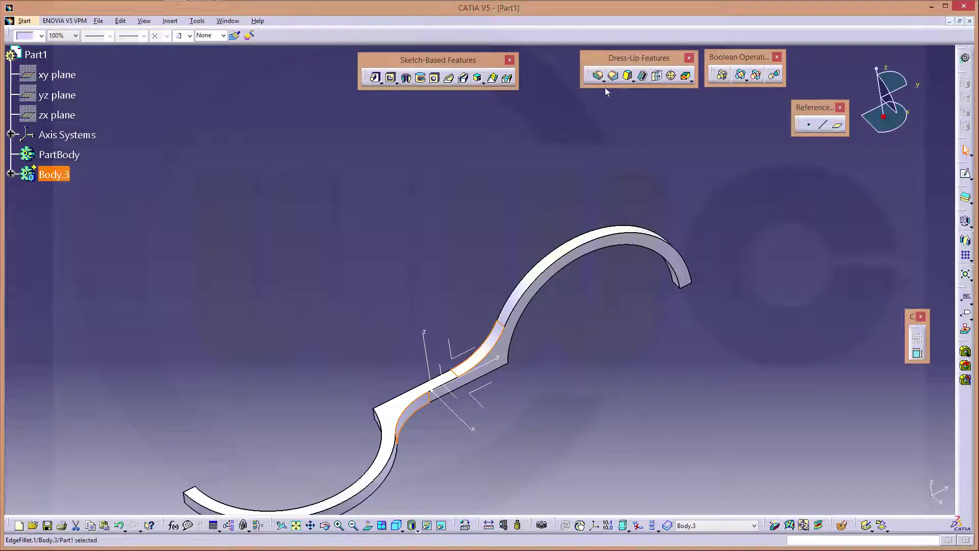
- Round the two joint edges where the strip meets the arcs with a 24 mm edge fillet
{"action": "left_click", "coordinate": [598, 75]}
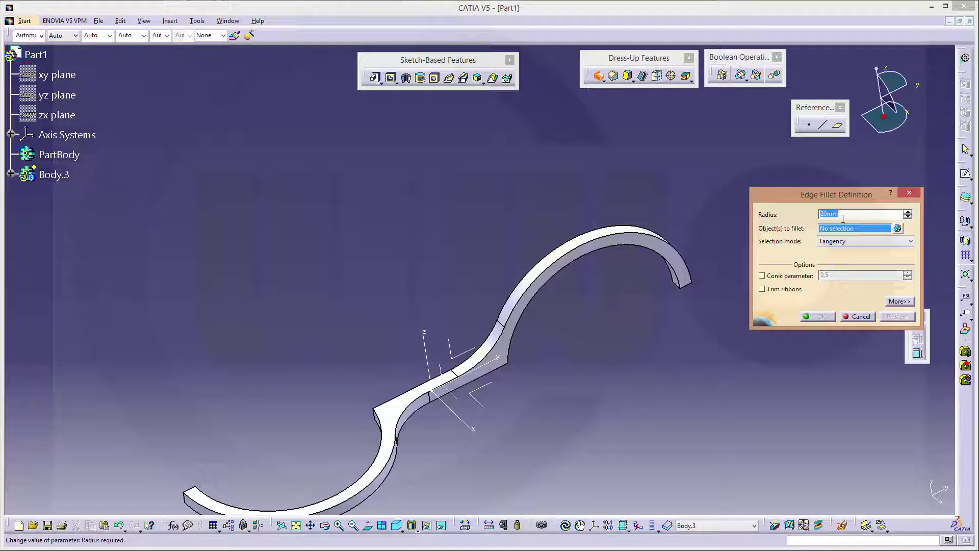
{"action": "type", "text": "24"}
{"action": "key", "text": "Return"}
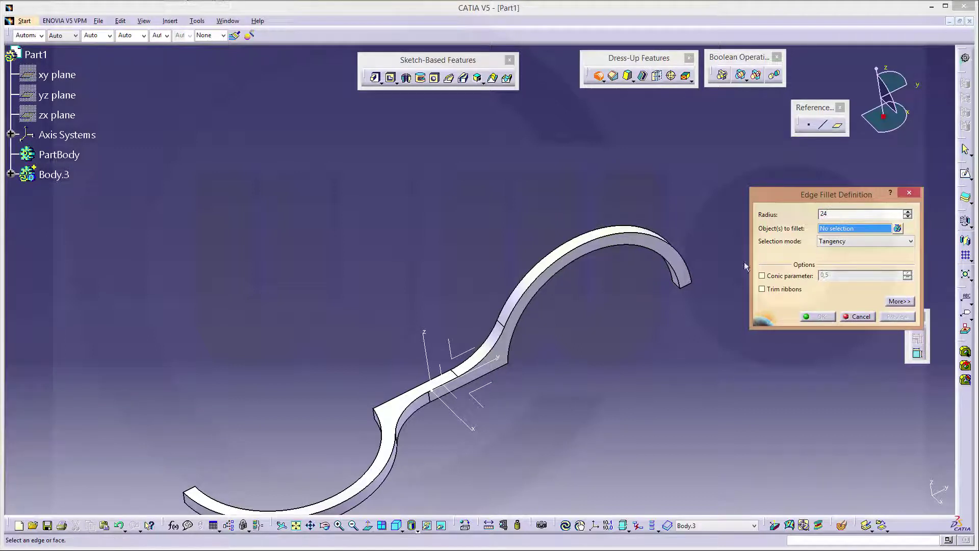
{"action": "middle_click_drag", "start_coordinate": [590, 330], "coordinate": [459, 439]}
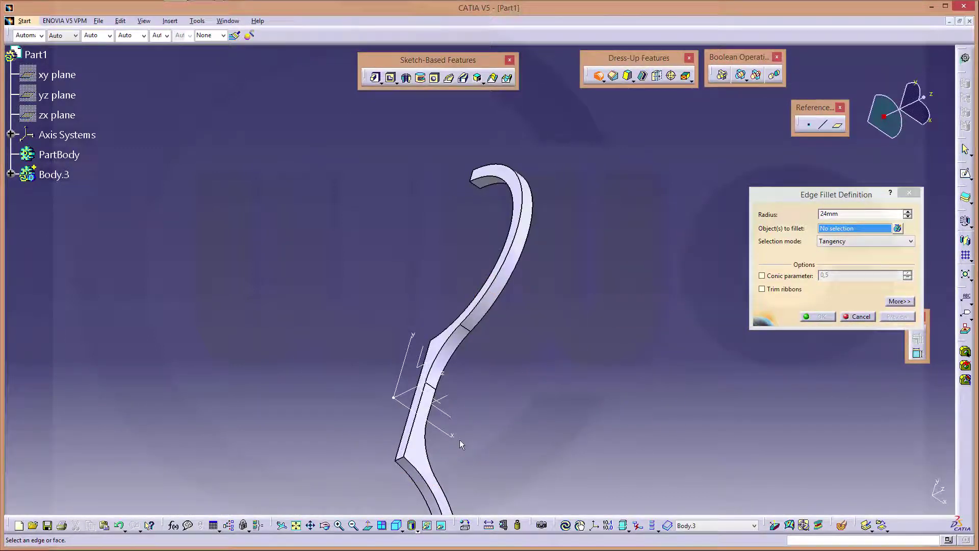
{"action": "left_click", "coordinate": [411, 460]}
{"action": "mouse_move", "coordinate": [412, 460]}
{"action": "middle_mouse_down"}
{"action": "mouse_move", "coordinate": [374, 271]}
{"action": "mouse_move", "coordinate": [428, 304]}
{"action": "middle_mouse_up"}
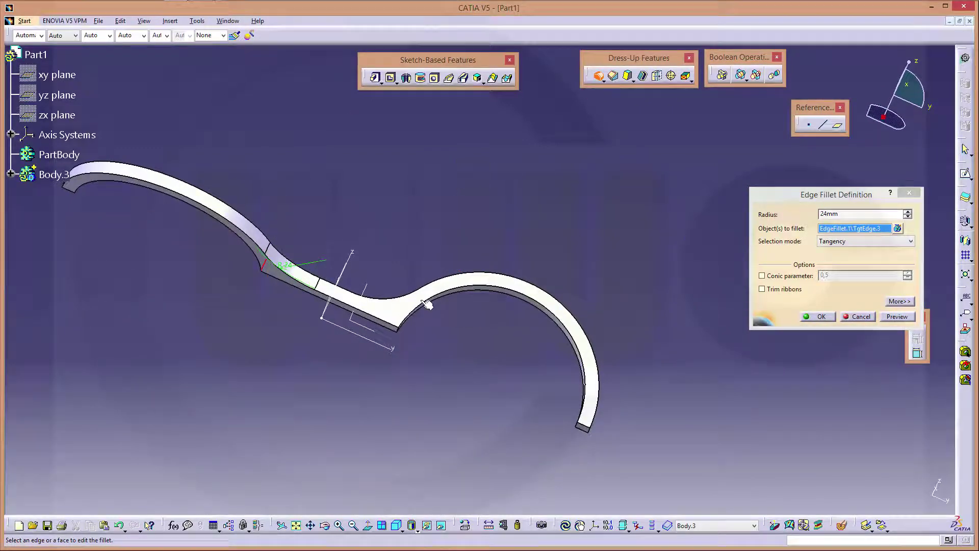
{"action": "mouse_move", "coordinate": [404, 337]}
{"action": "middle_mouse_down"}
{"action": "mouse_move", "coordinate": [416, 372]}
{"action": "mouse_move", "coordinate": [399, 310]}
{"action": "middle_mouse_up"}
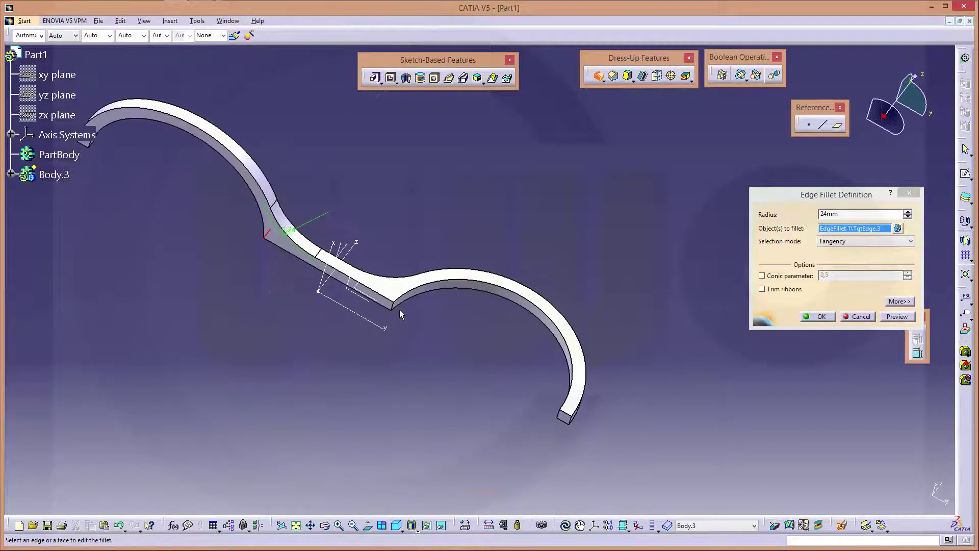
{"action": "left_click", "coordinate": [397, 308]}
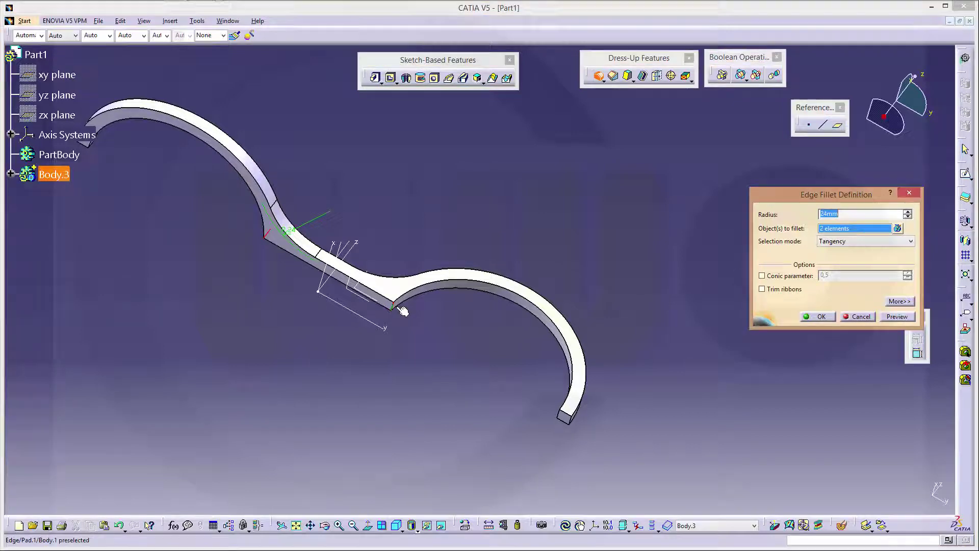
{"action": "left_click", "coordinate": [814, 319]}
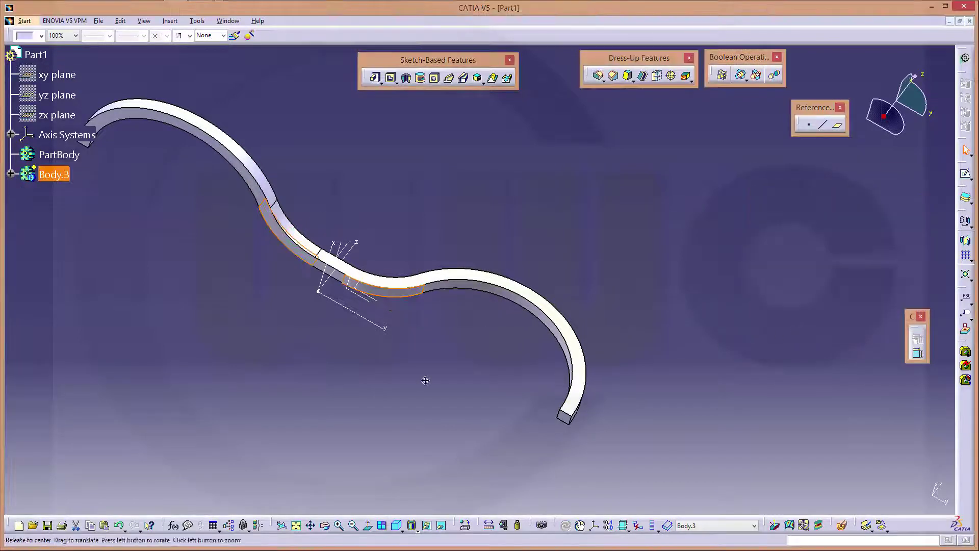
{"action": "mouse_move", "coordinate": [421, 376]}
{"action": "middle_mouse_down"}
{"action": "mouse_move", "coordinate": [507, 426]}
{"action": "mouse_move", "coordinate": [420, 392]}
{"action": "mouse_move", "coordinate": [481, 448]}
{"action": "mouse_move", "coordinate": [547, 262]}
{"action": "middle_mouse_up"}
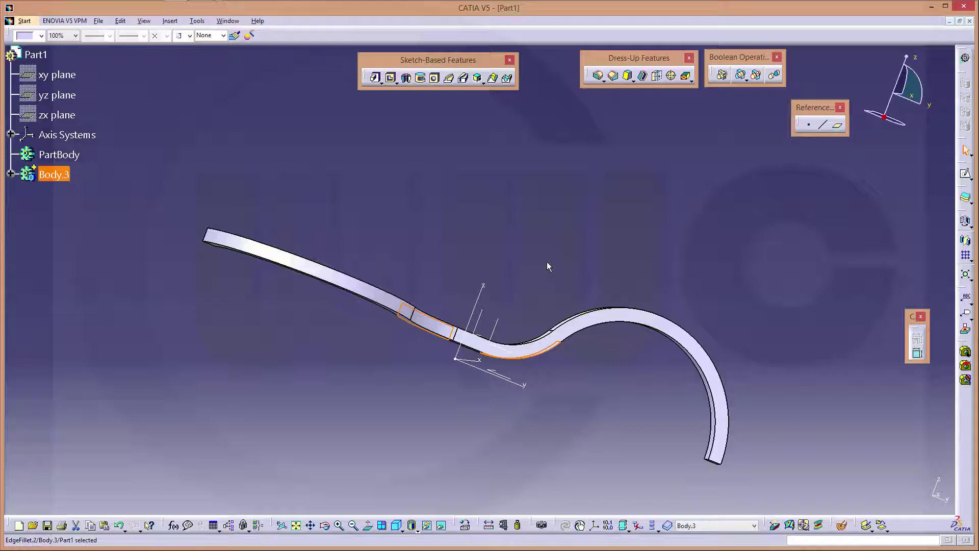
- Apply a 2 mm edge fillet to the bar's long edges
{"action": "left_click", "coordinate": [631, 199]}
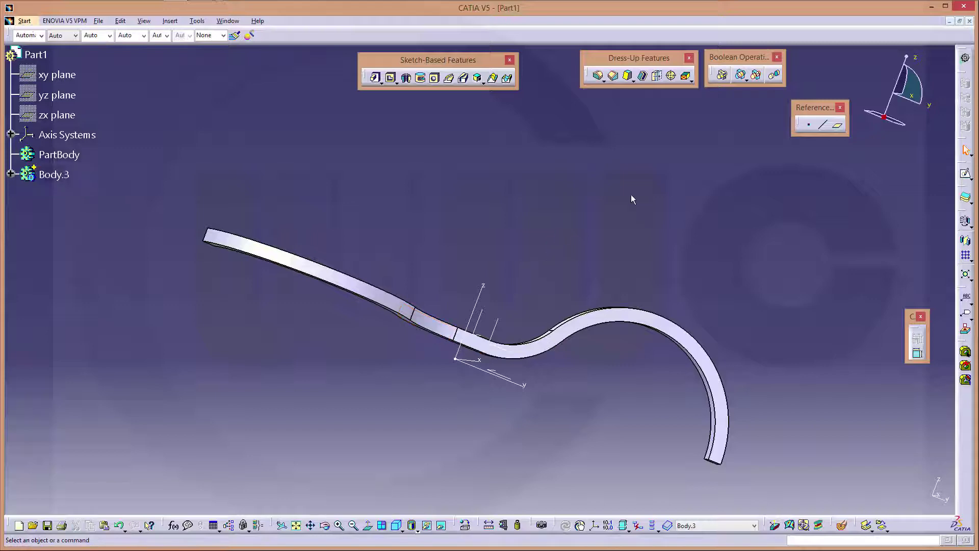
{"action": "left_click", "coordinate": [599, 80]}
{"action": "middle_click_drag", "start_coordinate": [542, 158], "coordinate": [364, 335]}
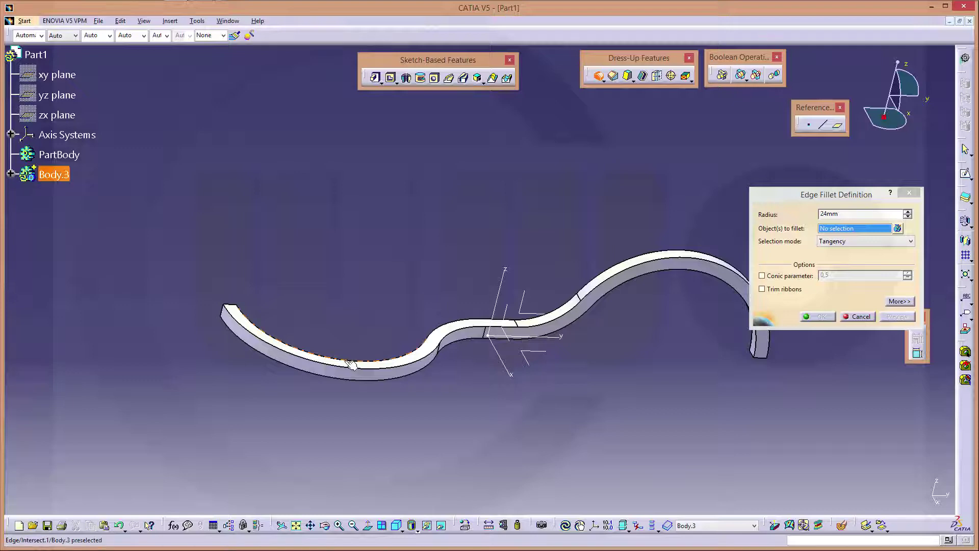
{"action": "left_click", "coordinate": [350, 365]}
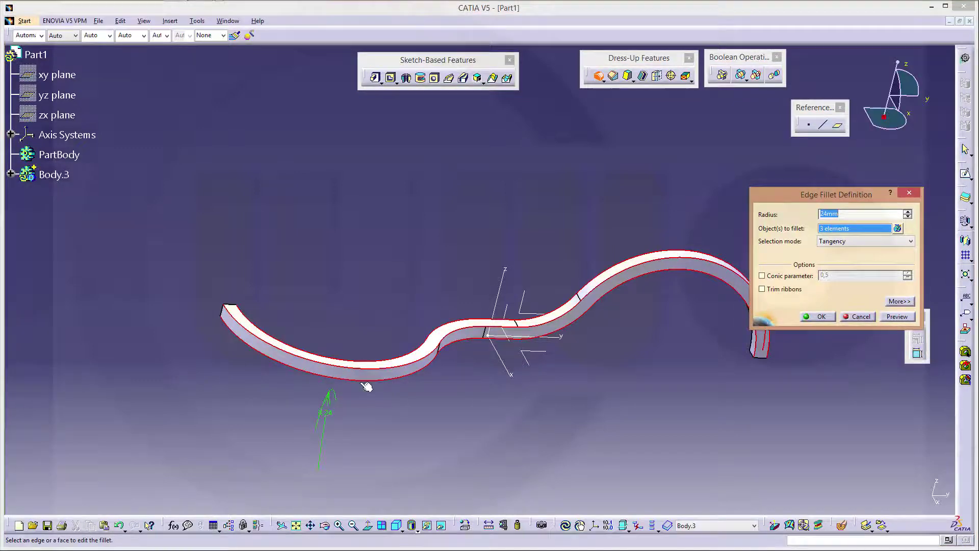
{"action": "middle_click_drag", "start_coordinate": [422, 396], "coordinate": [480, 213]}
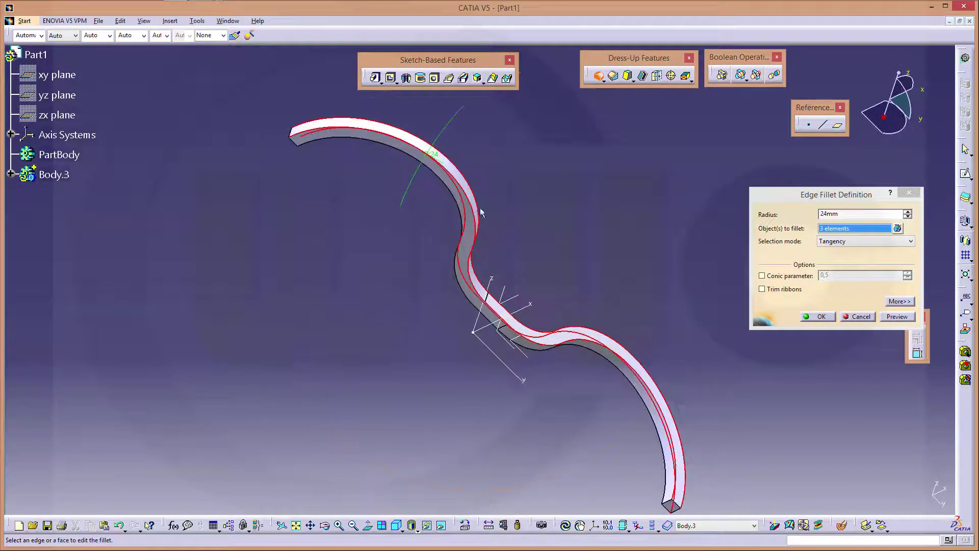
{"action": "left_click", "coordinate": [463, 208]}
{"action": "left_click", "coordinate": [844, 215]}
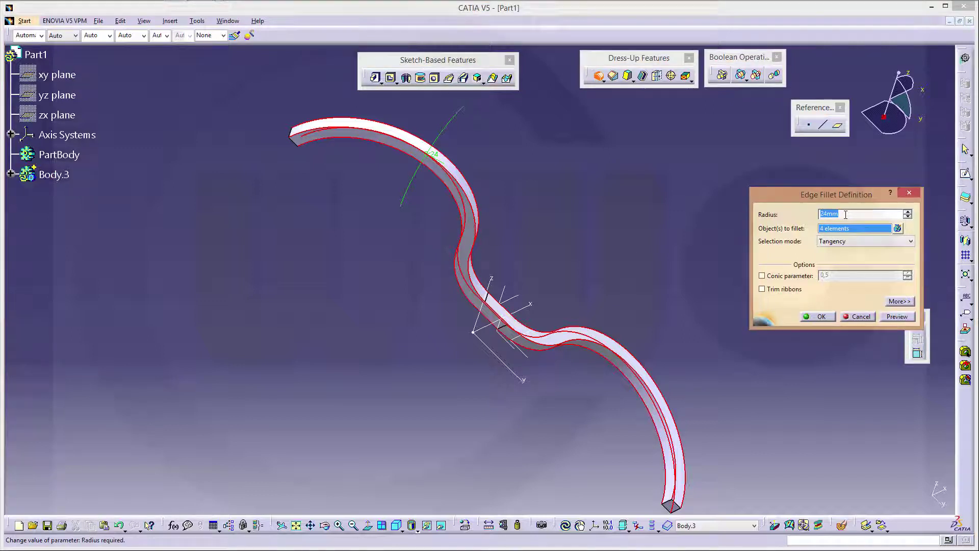
{"action": "type", "text": "2"}
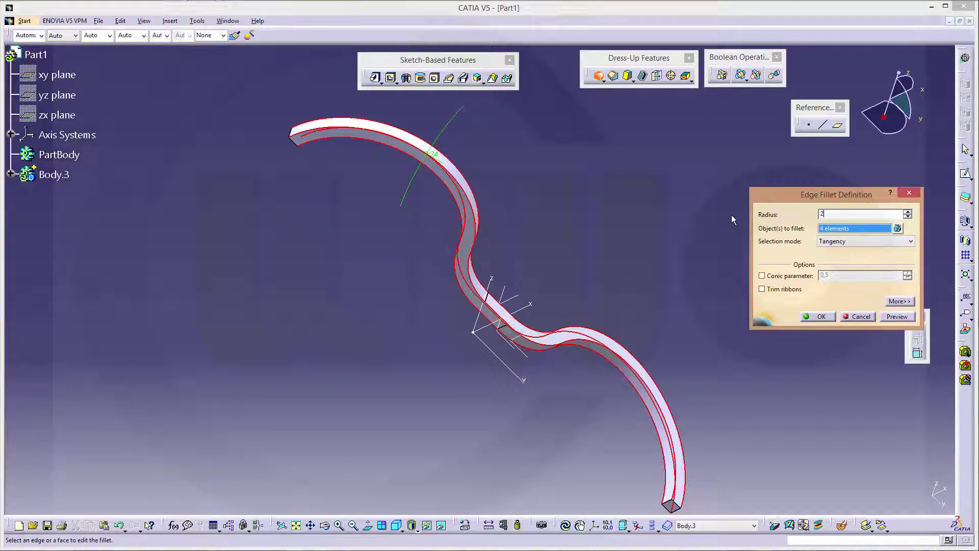
{"action": "key", "text": "Return"}
{"action": "left_click", "coordinate": [714, 237]}
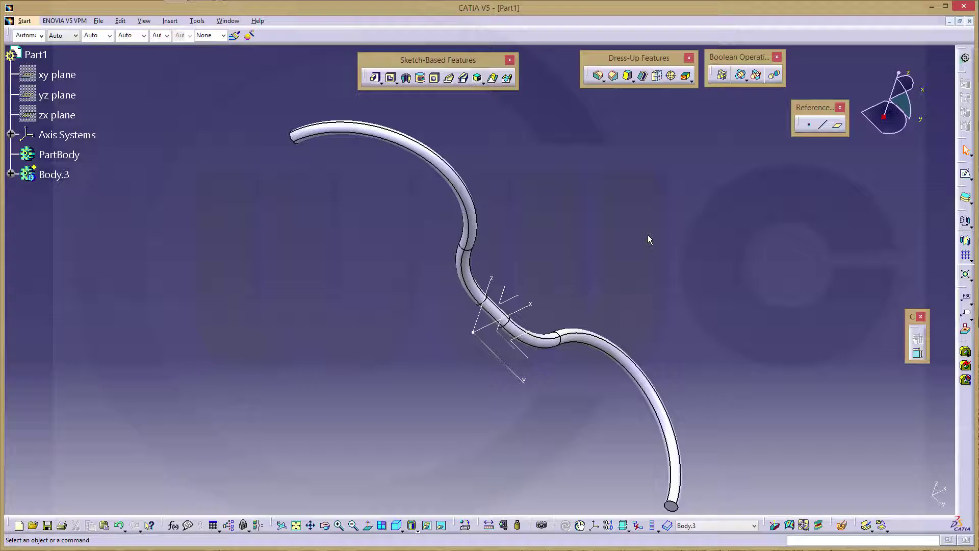
- Dismiss the transform error and mirror the tube across the YZ plane
{"action": "mouse_move", "coordinate": [649, 237]}
{"action": "middle_mouse_down"}
{"action": "mouse_move", "coordinate": [480, 405]}
{"action": "mouse_move", "coordinate": [547, 331]}
{"action": "mouse_move", "coordinate": [608, 415]}
{"action": "mouse_move", "coordinate": [630, 354]}
{"action": "mouse_move", "coordinate": [579, 306]}
{"action": "mouse_move", "coordinate": [598, 365]}
{"action": "mouse_move", "coordinate": [657, 233]}
{"action": "middle_mouse_up"}
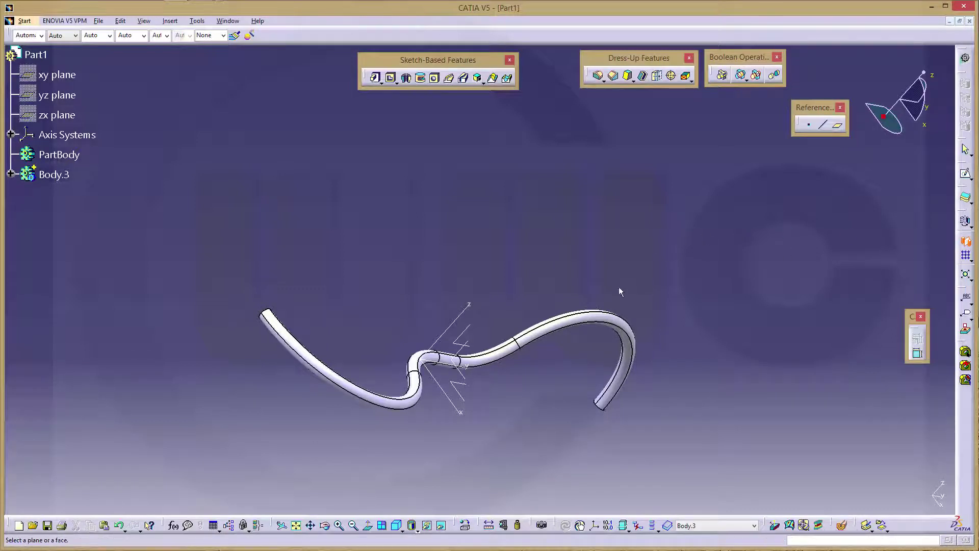
{"action": "left_click", "coordinate": [566, 328]}
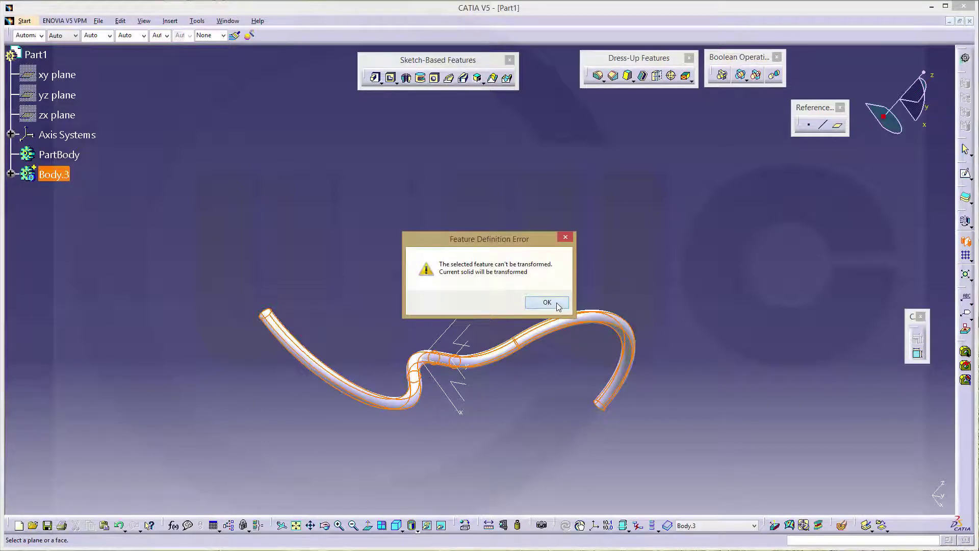
{"action": "left_click", "coordinate": [547, 303]}
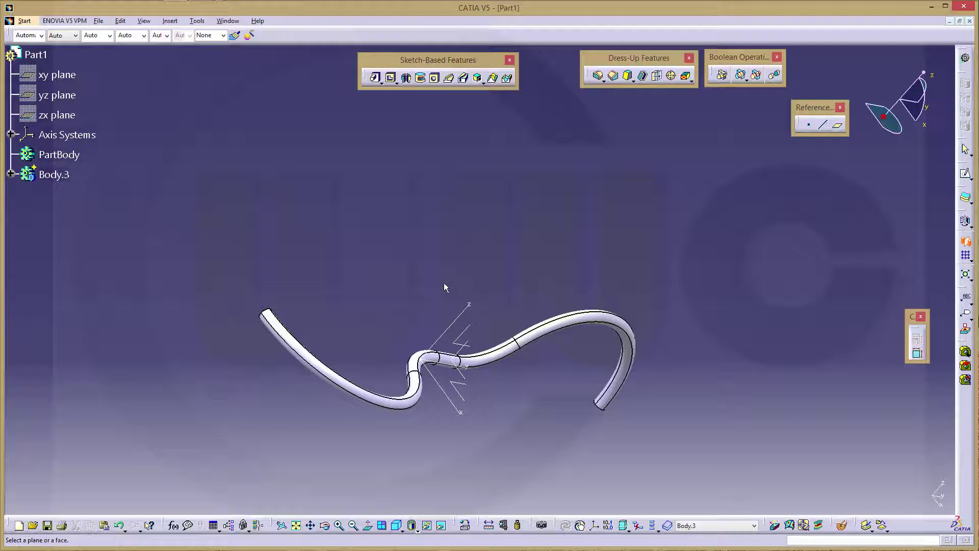
{"action": "mouse_move", "coordinate": [416, 243]}
{"action": "middle_mouse_down"}
{"action": "mouse_move", "coordinate": [413, 273]}
{"action": "mouse_move", "coordinate": [461, 279]}
{"action": "middle_mouse_up"}
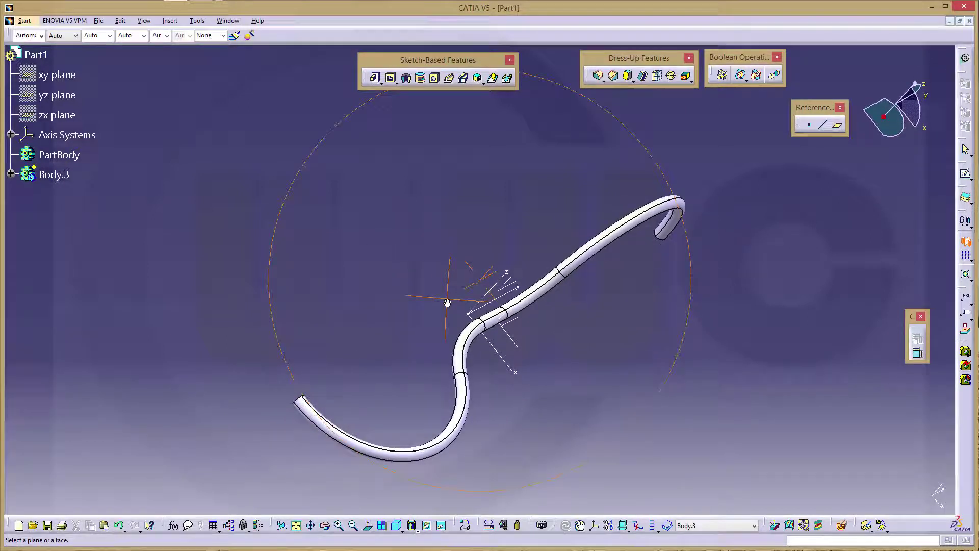
{"action": "left_click", "coordinate": [514, 286]}
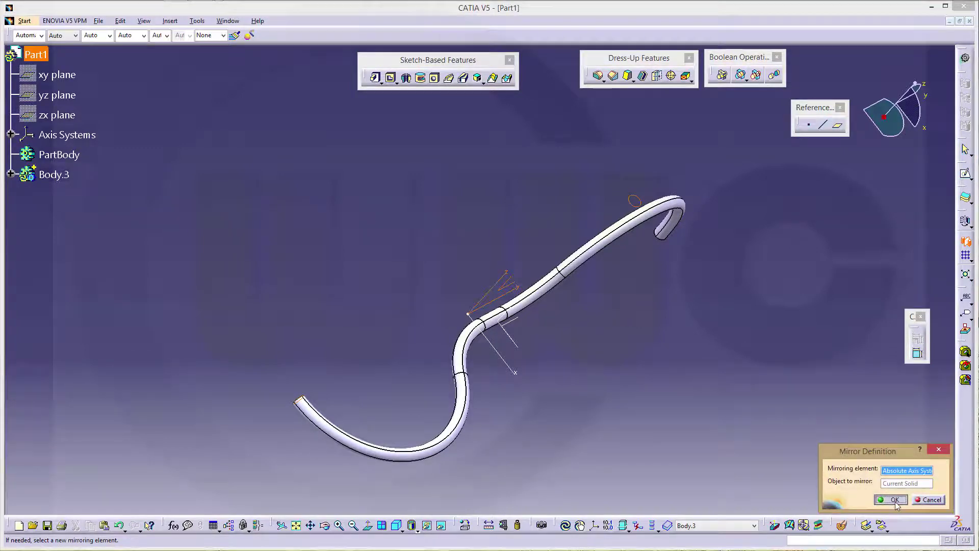
{"action": "left_click", "coordinate": [894, 499]}
{"action": "left_click", "coordinate": [747, 425]}
{"action": "mouse_move", "coordinate": [727, 415]}
{"action": "middle_mouse_down"}
{"action": "mouse_move", "coordinate": [671, 350]}
{"action": "mouse_move", "coordinate": [823, 284]}
{"action": "middle_mouse_up"}
- Start a second mirror and expand Body.3 to show its feature history
{"action": "left_click", "coordinate": [965, 244]}
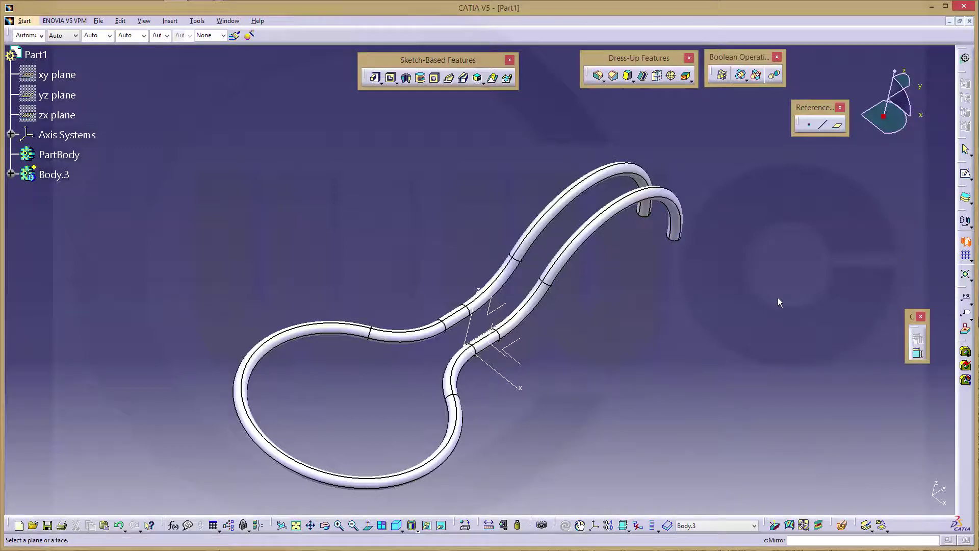
{"action": "mouse_move", "coordinate": [626, 376]}
{"action": "middle_mouse_down"}
{"action": "mouse_move", "coordinate": [582, 350]}
{"action": "mouse_move", "coordinate": [563, 313]}
{"action": "middle_mouse_up"}
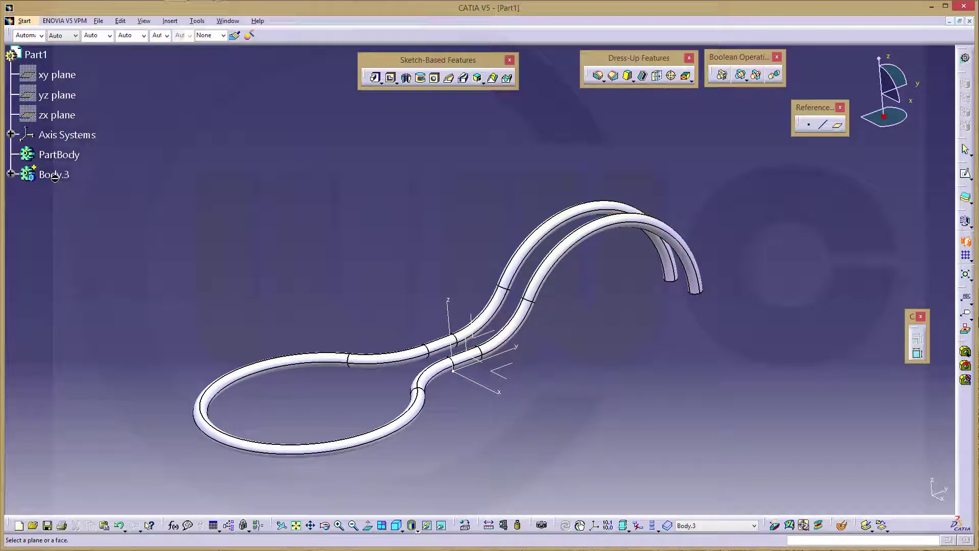
{"action": "left_click", "coordinate": [11, 175]}
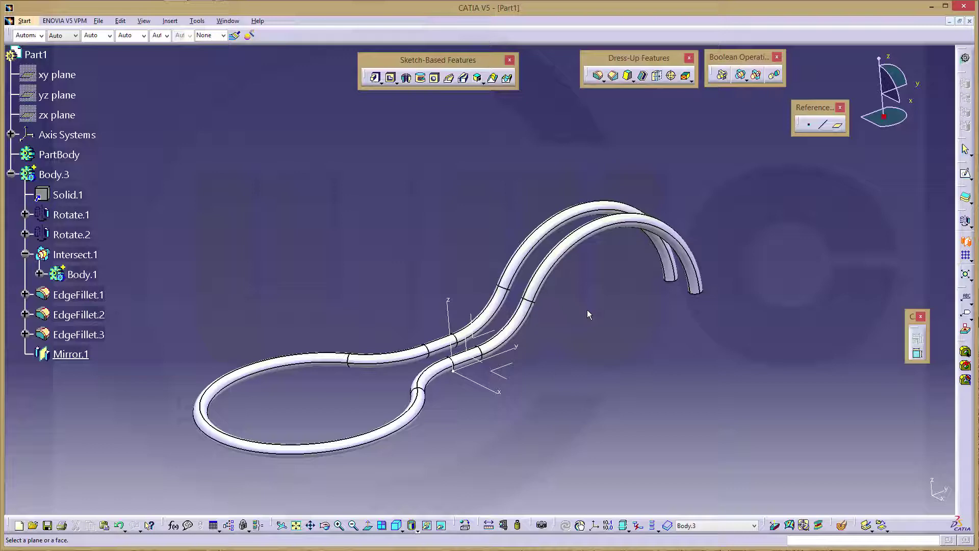
- Mirror the loop across the XY plane, creating Mirror.2
{"action": "middle_click_drag", "start_coordinate": [559, 349], "coordinate": [485, 376]}
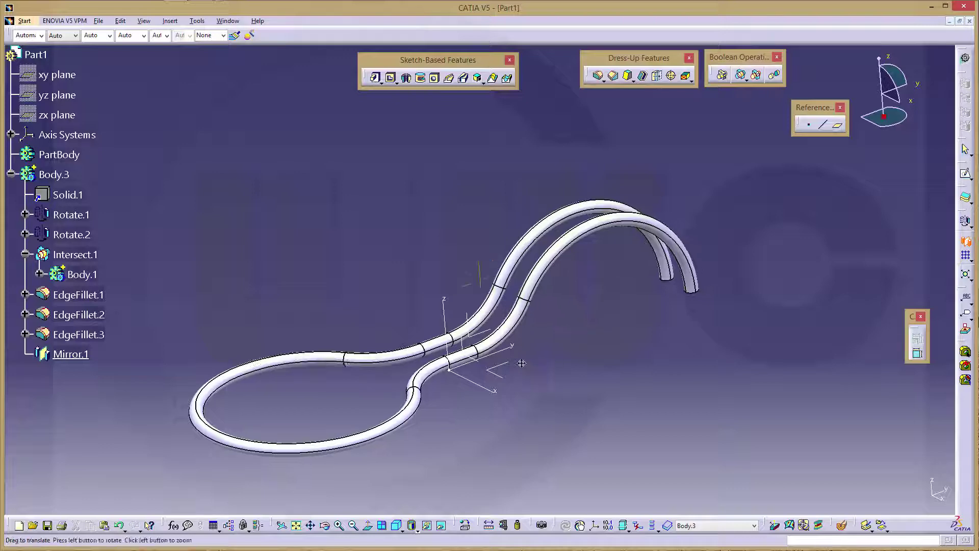
{"action": "left_click", "coordinate": [484, 376]}
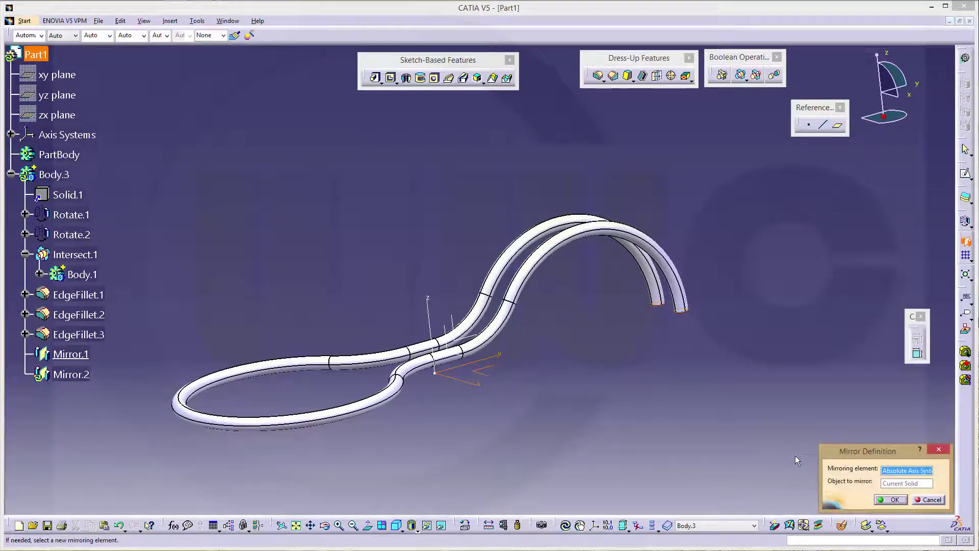
{"action": "left_click", "coordinate": [893, 499]}
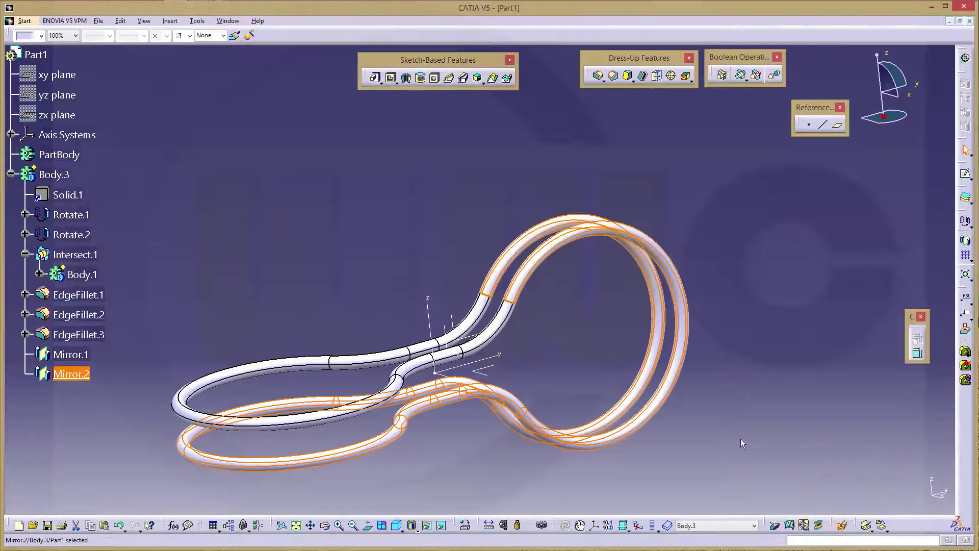
{"action": "mouse_move", "coordinate": [573, 373]}
{"action": "middle_mouse_down"}
{"action": "mouse_move", "coordinate": [632, 328]}
{"action": "mouse_move", "coordinate": [421, 271]}
{"action": "middle_mouse_up"}
- Collapse Body.3 in the tree and orbit and zoom around the double-loop frame
{"action": "left_click", "coordinate": [11, 177]}
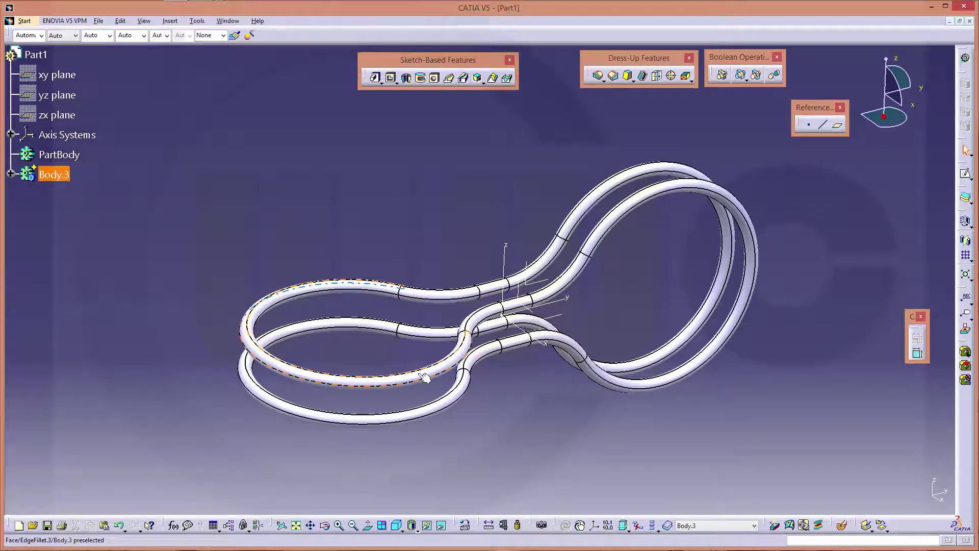
{"action": "middle_click_drag", "start_coordinate": [663, 300], "coordinate": [655, 313]}
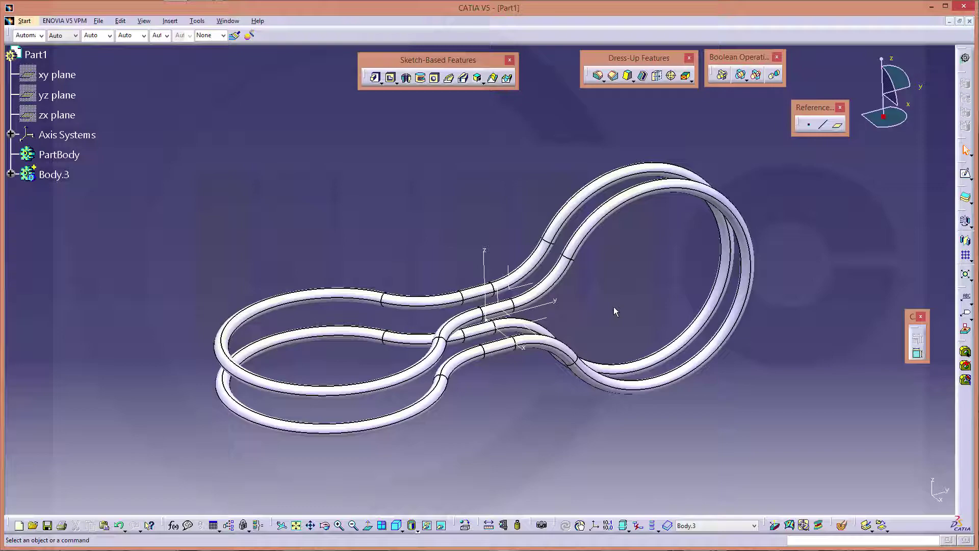
{"action": "left_click", "coordinate": [11, 176]}
{"action": "left_click", "coordinate": [12, 174]}
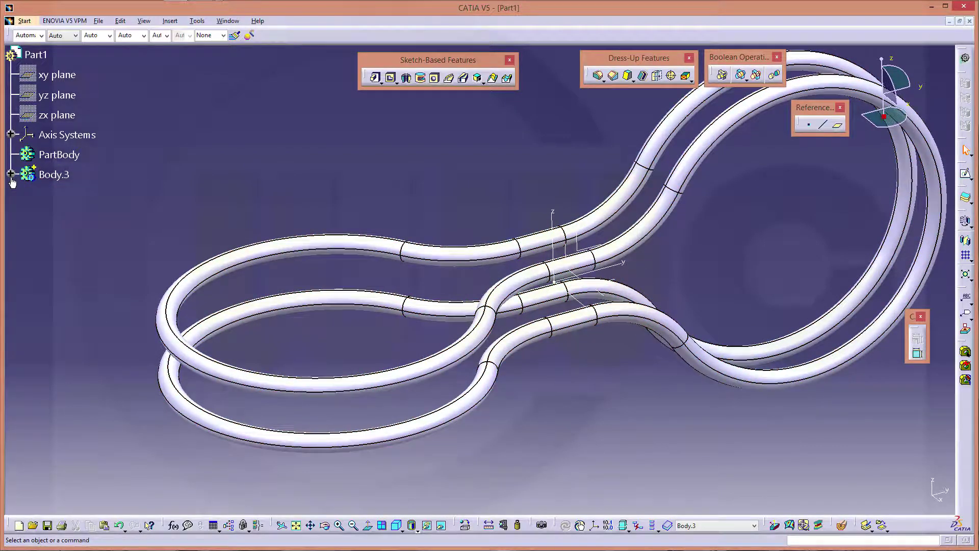
{"action": "mouse_move", "coordinate": [524, 344]}
{"action": "middle_mouse_down"}
{"action": "mouse_move", "coordinate": [520, 367]}
{"action": "mouse_move", "coordinate": [548, 373]}
{"action": "middle_mouse_up"}
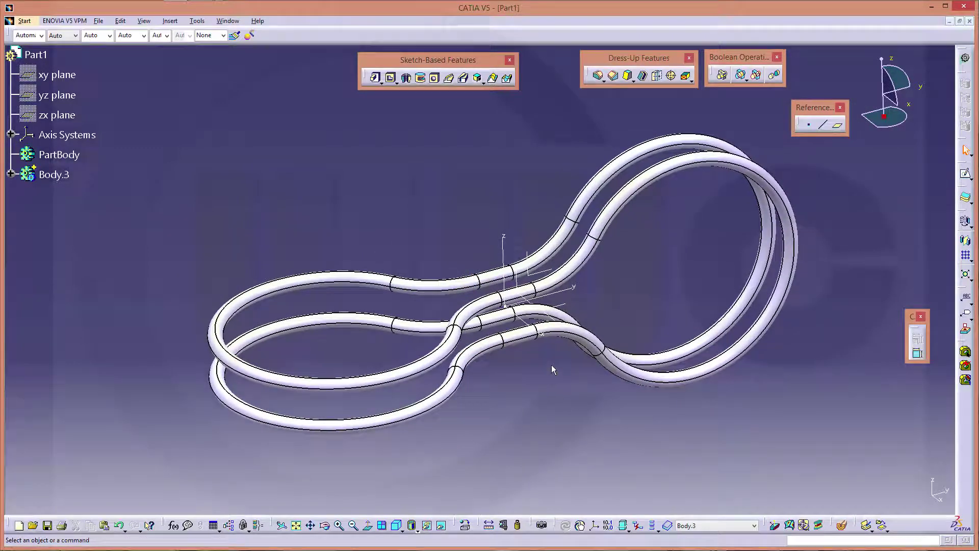